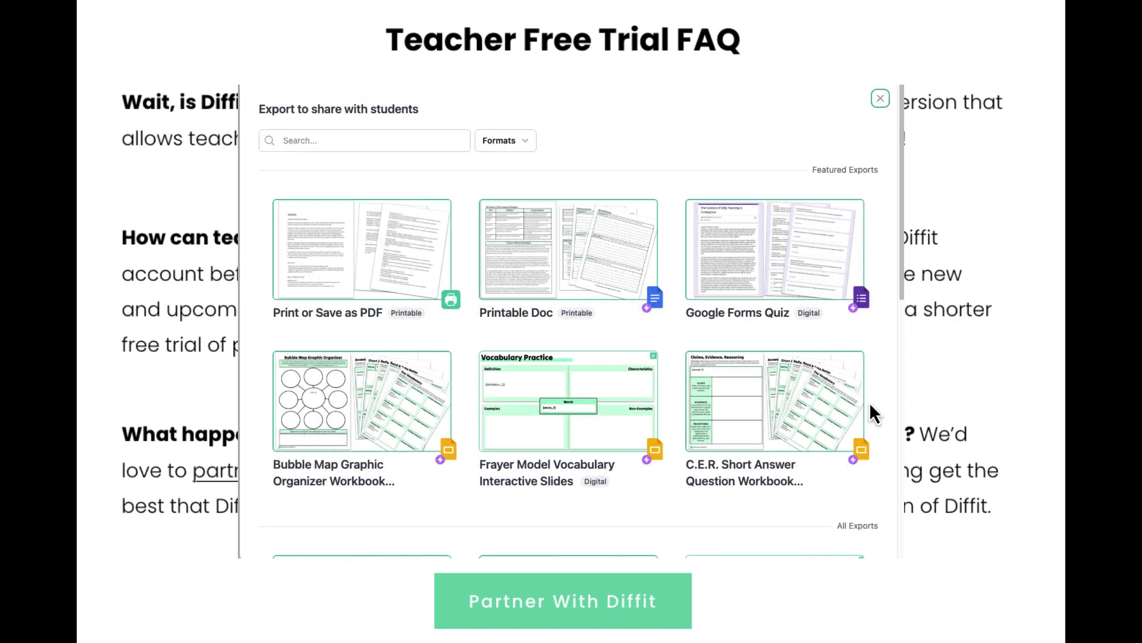
Step: Enter the topic 'primary vs secondary research' and set the reading level to 8th Grade
scroll(880, 424, "down", 1)
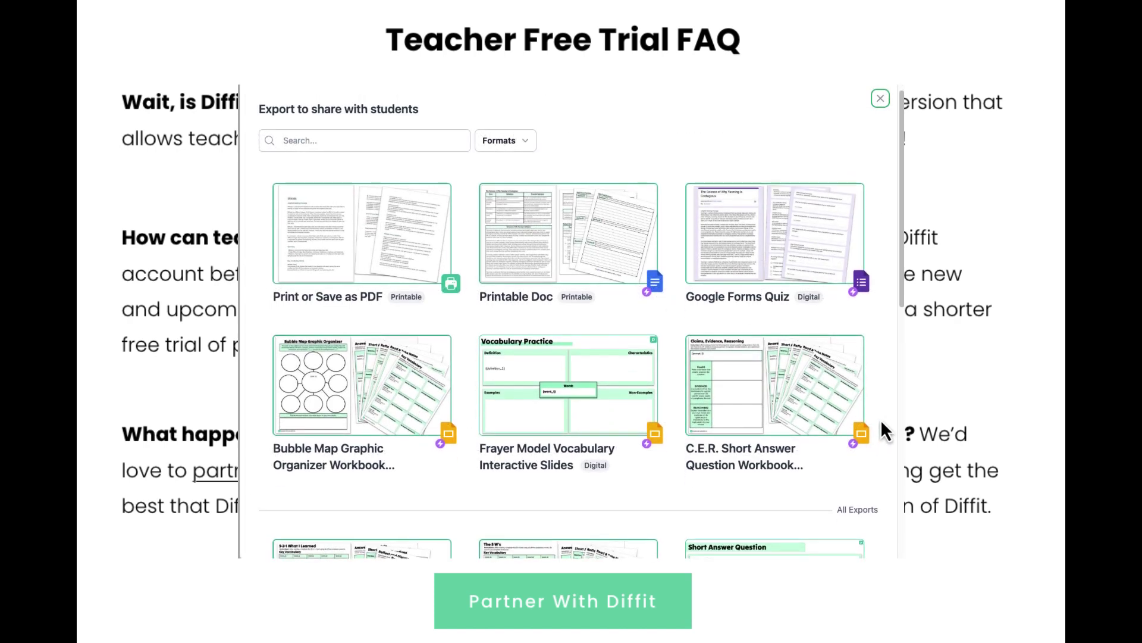
scroll(881, 423, "down", 3)
scroll(882, 423, "down", 3)
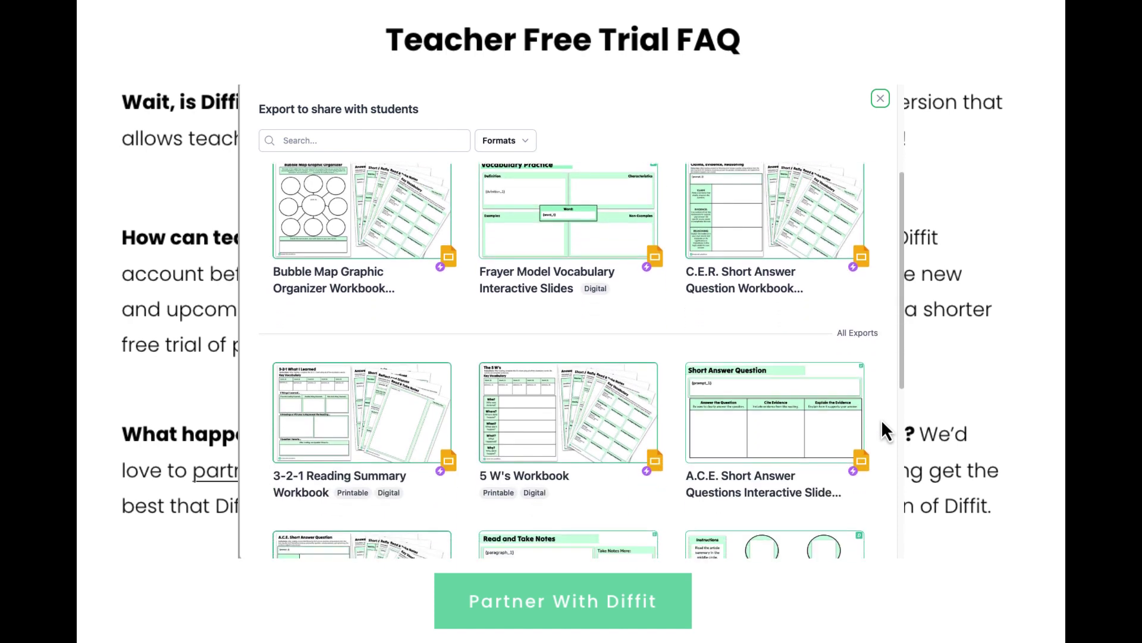
scroll(882, 424, "down", 4)
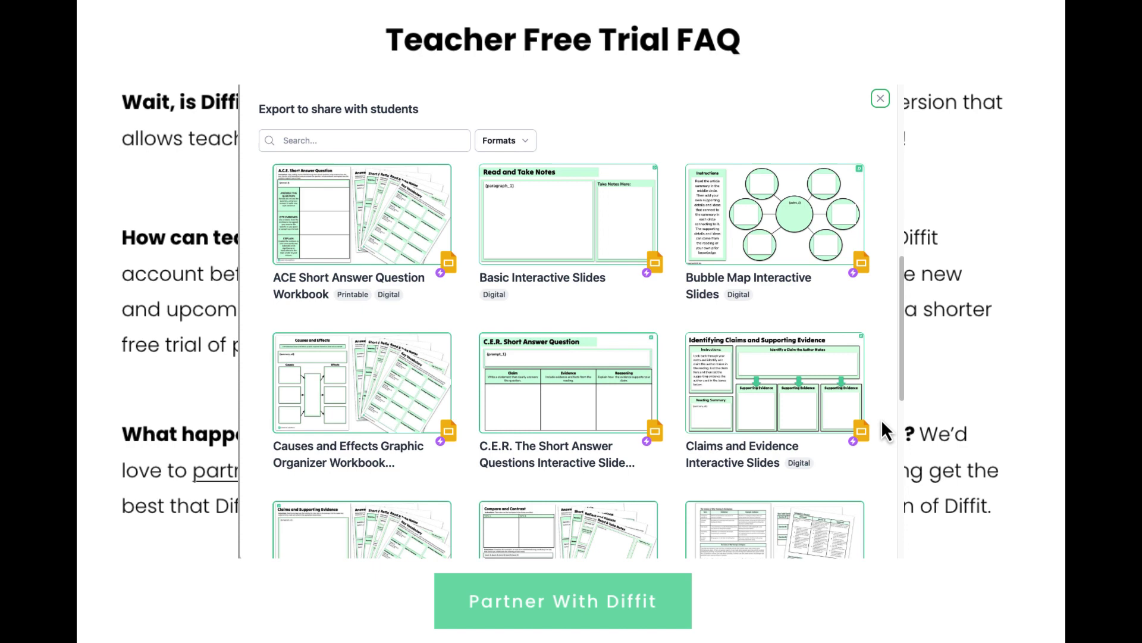
scroll(882, 423, "down", 3)
scroll(882, 424, "down", 2)
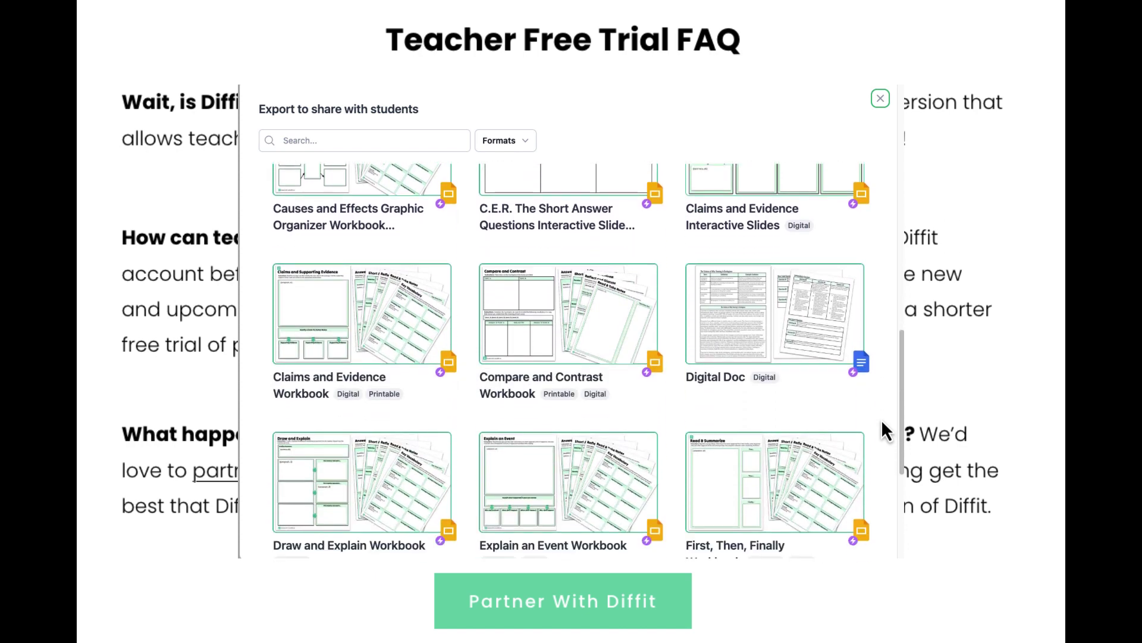
scroll(882, 424, "down", 2)
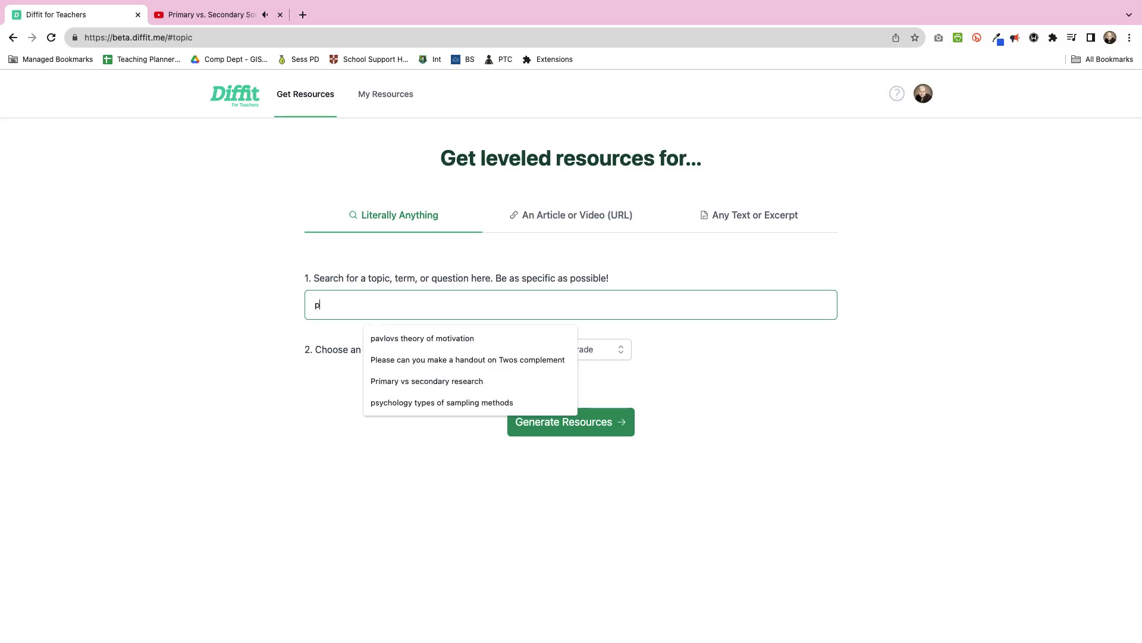
type("imary vs s")
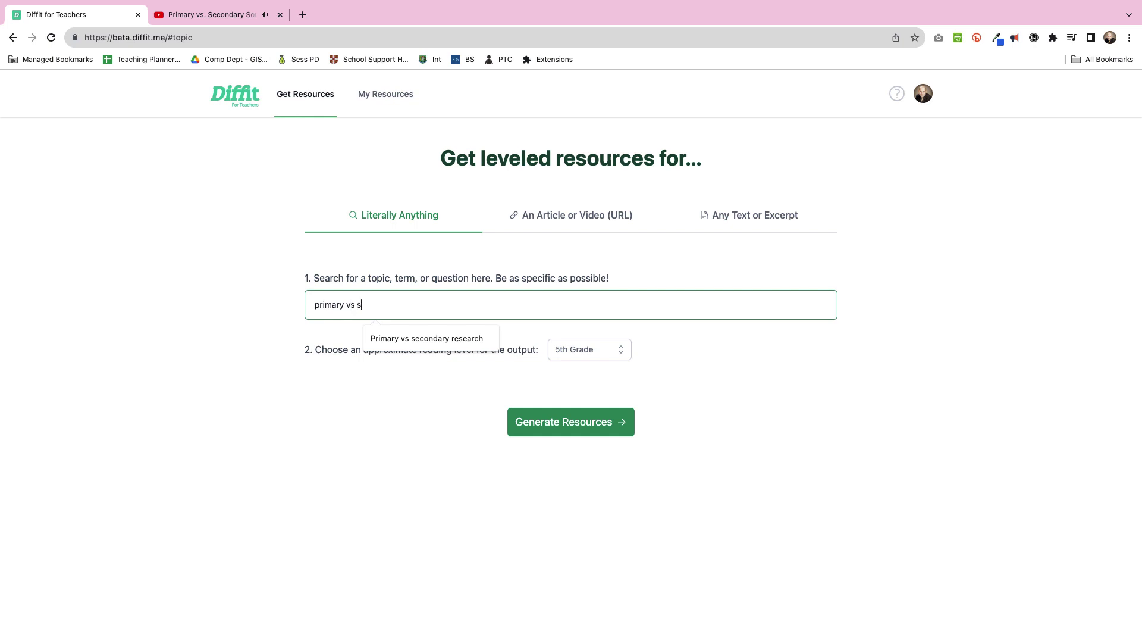
type("econdary research")
left_click(604, 351)
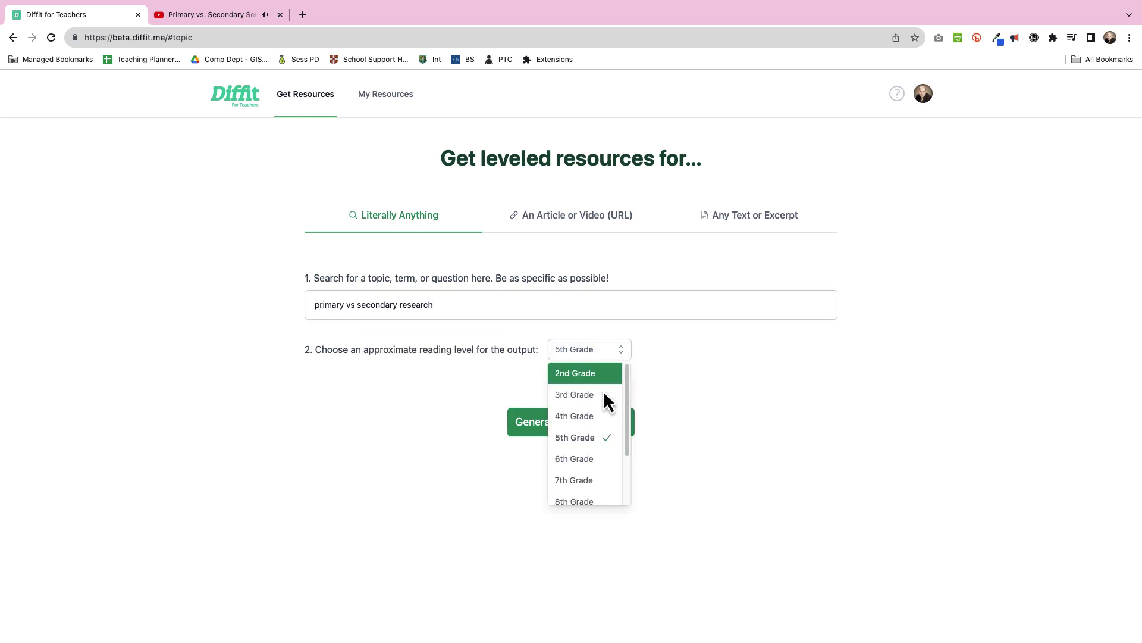
left_click(608, 482)
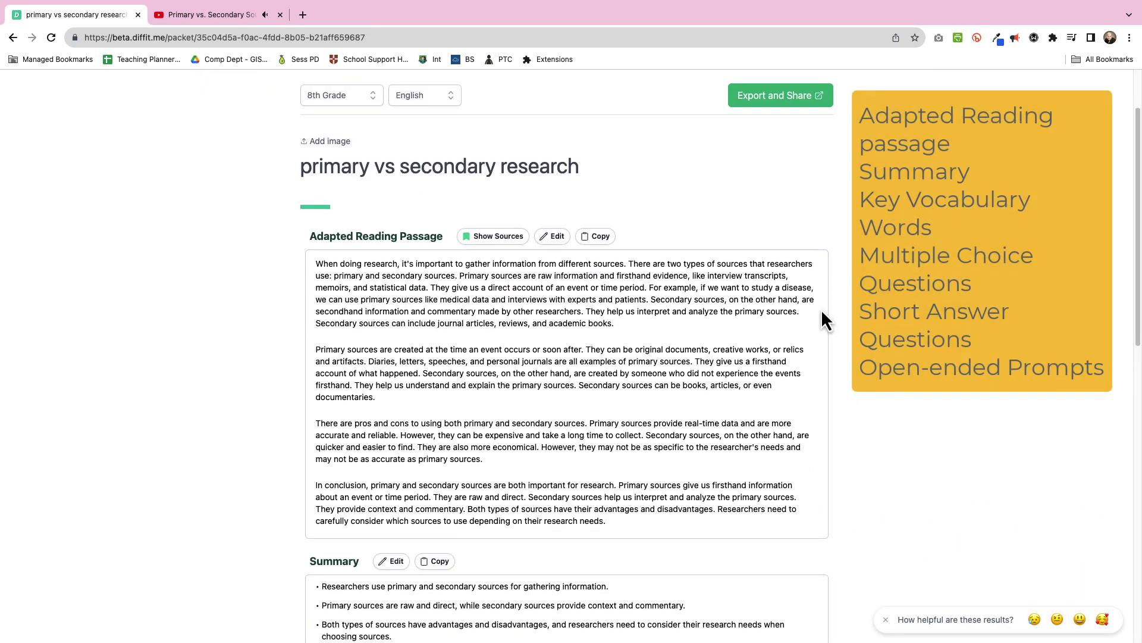
Step: Scroll through the generated 8th Grade packet
scroll(823, 313, "down", 3)
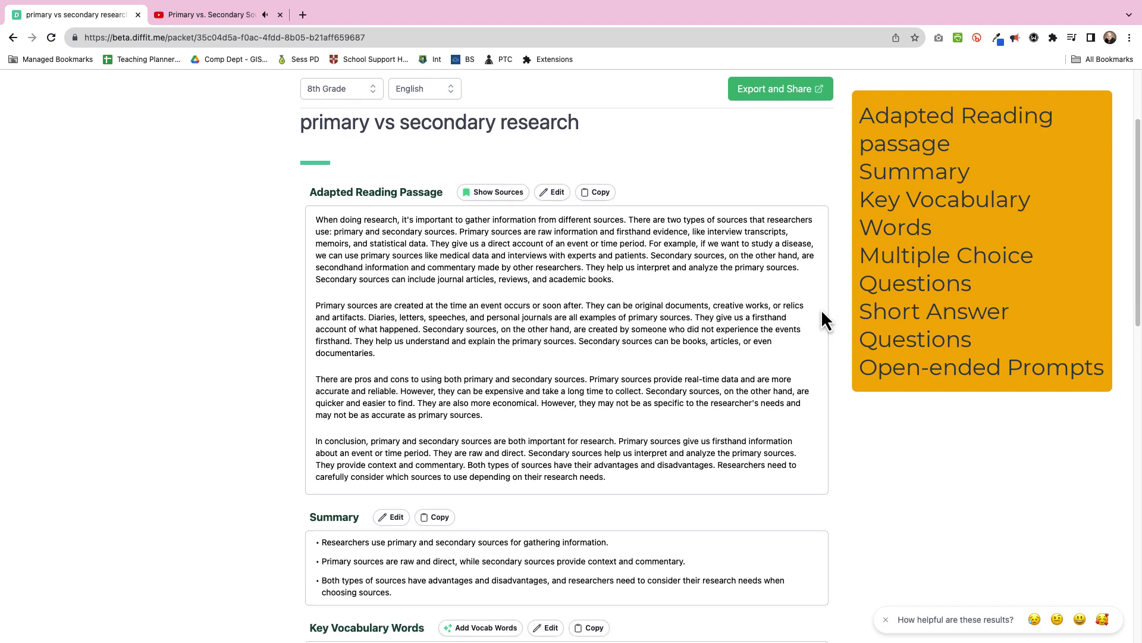
scroll(568, 374, "down", 8)
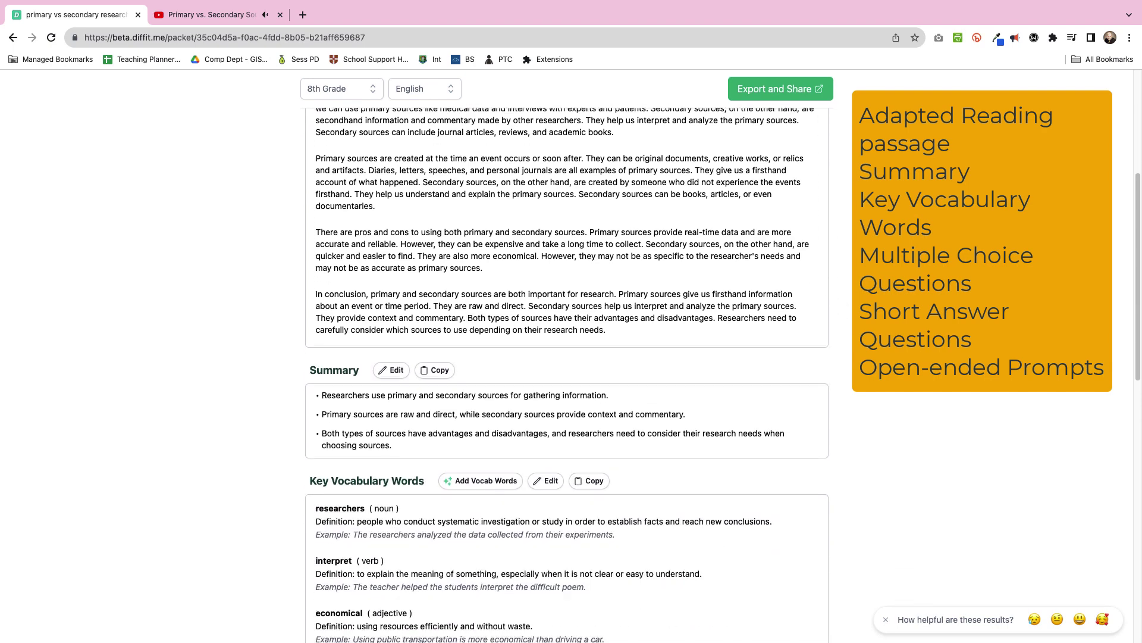
scroll(568, 375, "down", 8)
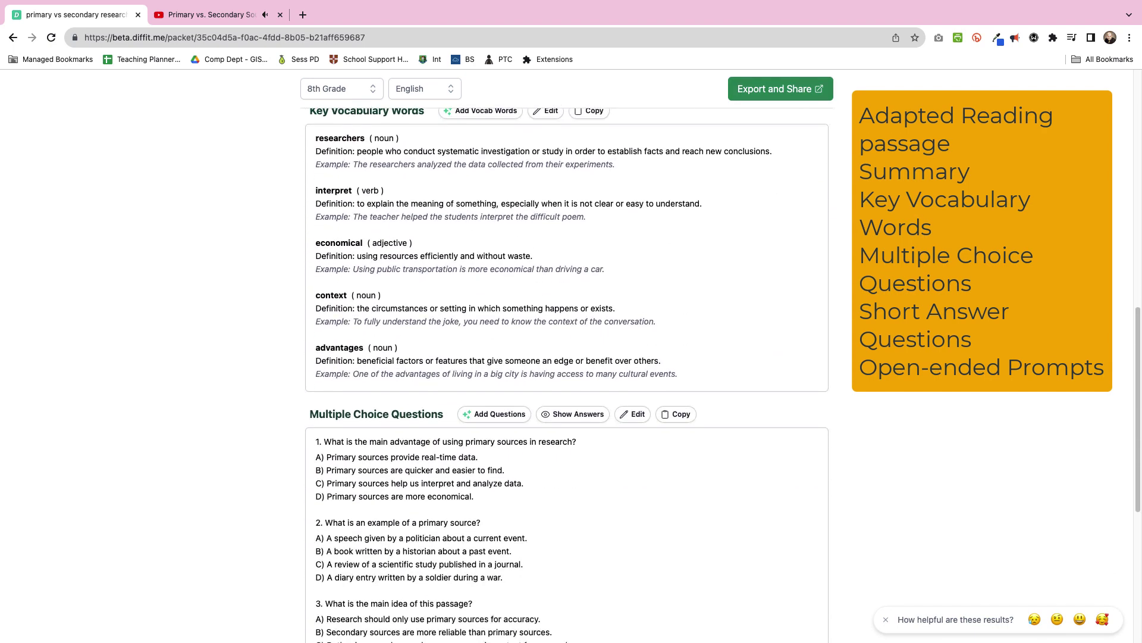
scroll(567, 375, "down", 2)
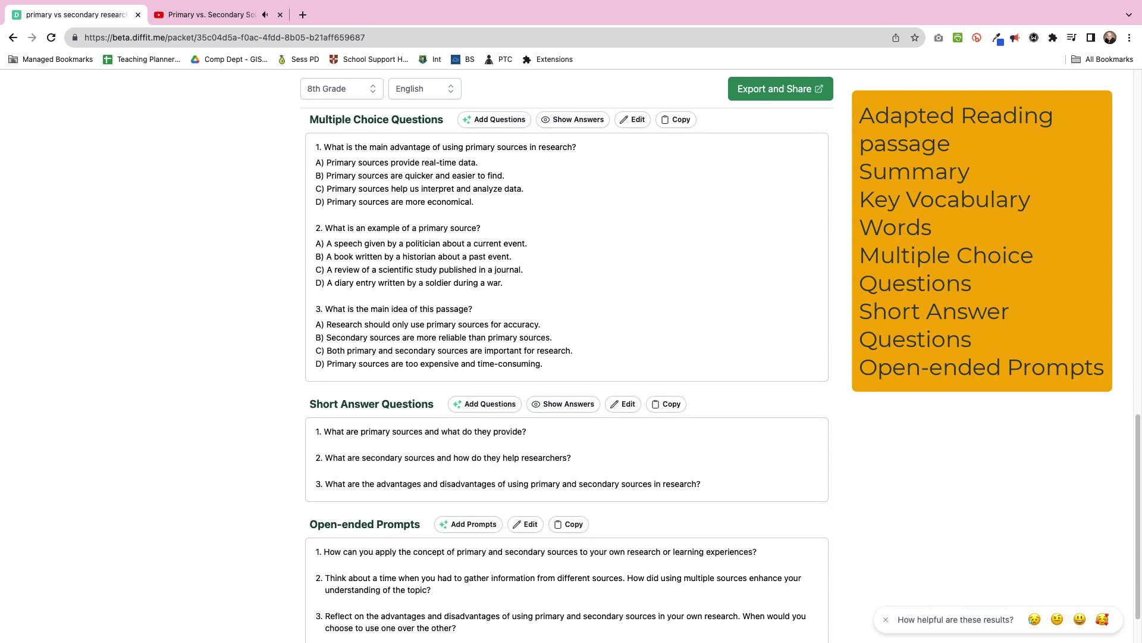
scroll(568, 374, "down", 2)
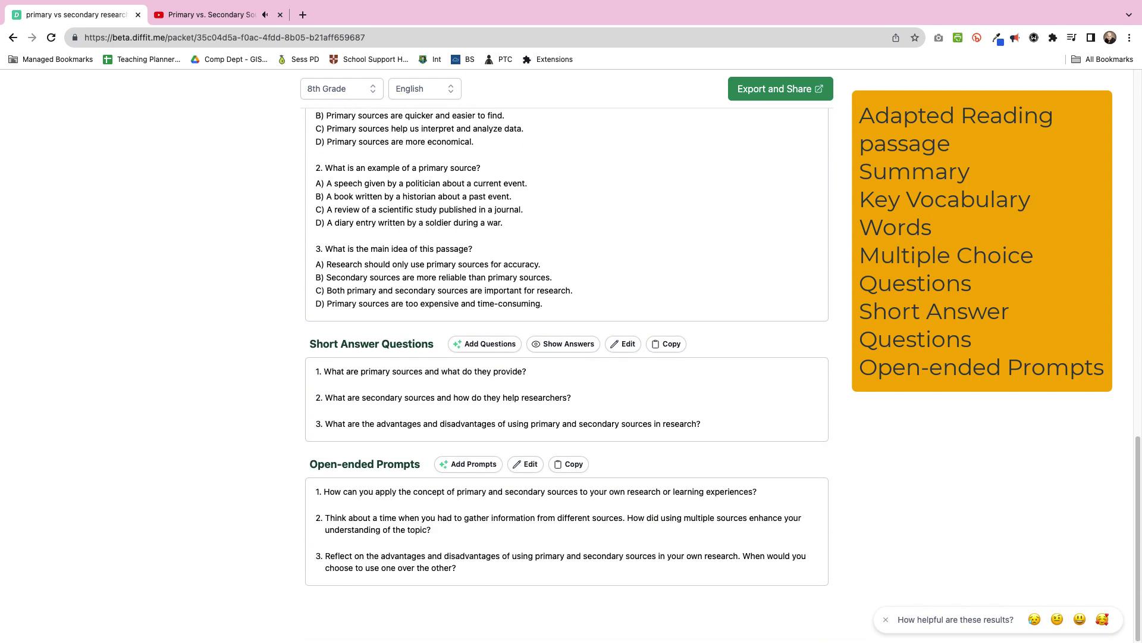
Step: Copy the web address of the YouTube video on the topic
left_click(226, 16)
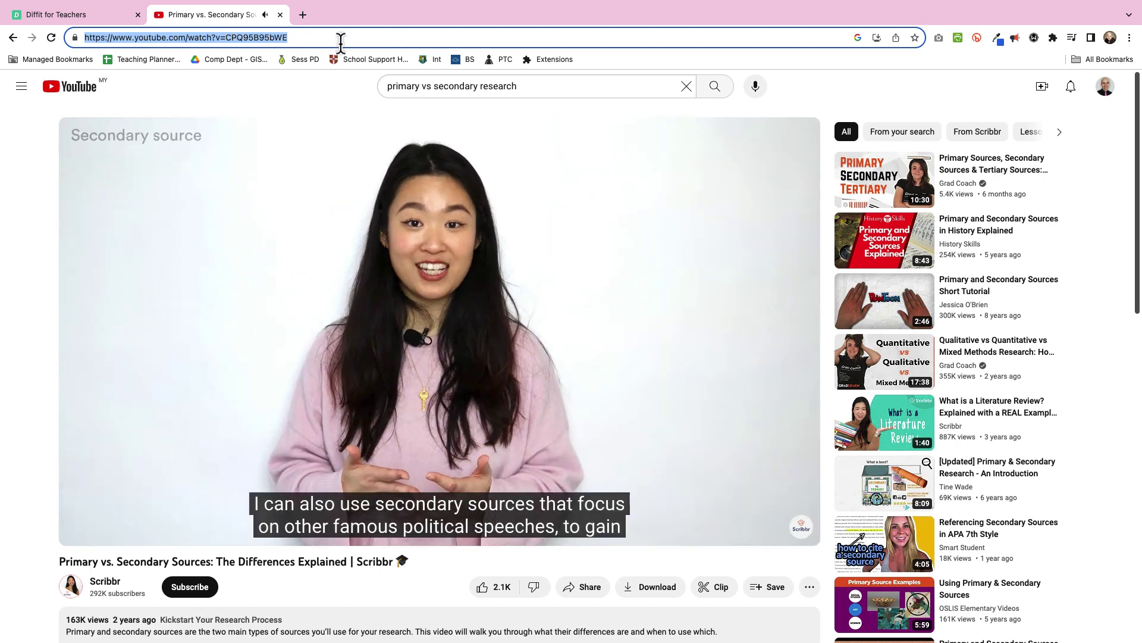
key("super+c")
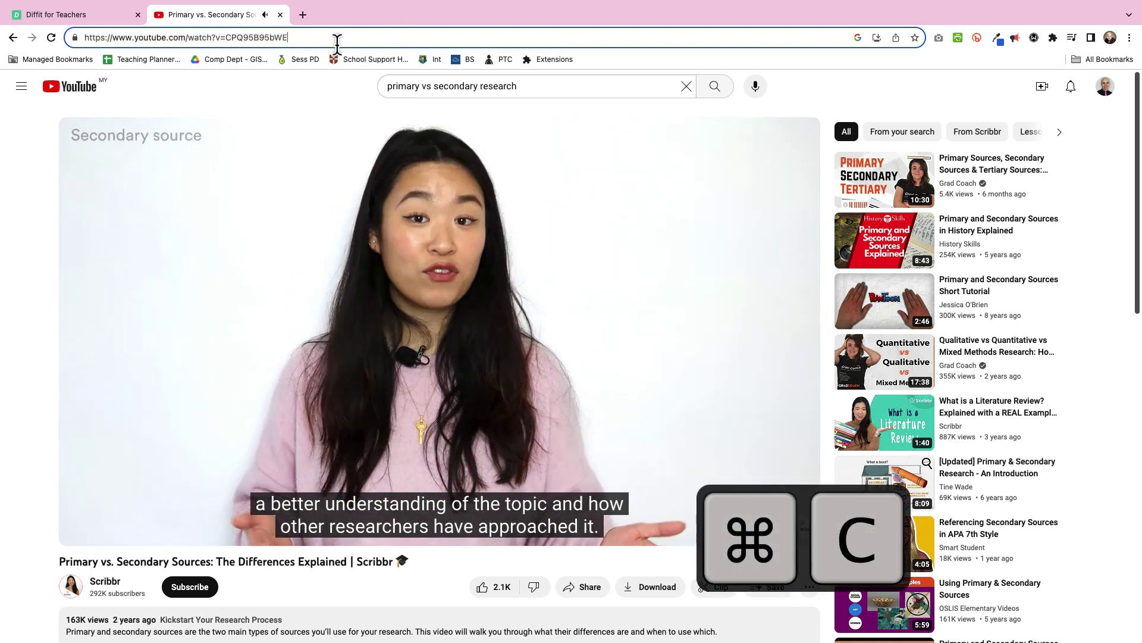
left_click_drag(337, 38, 27, 41)
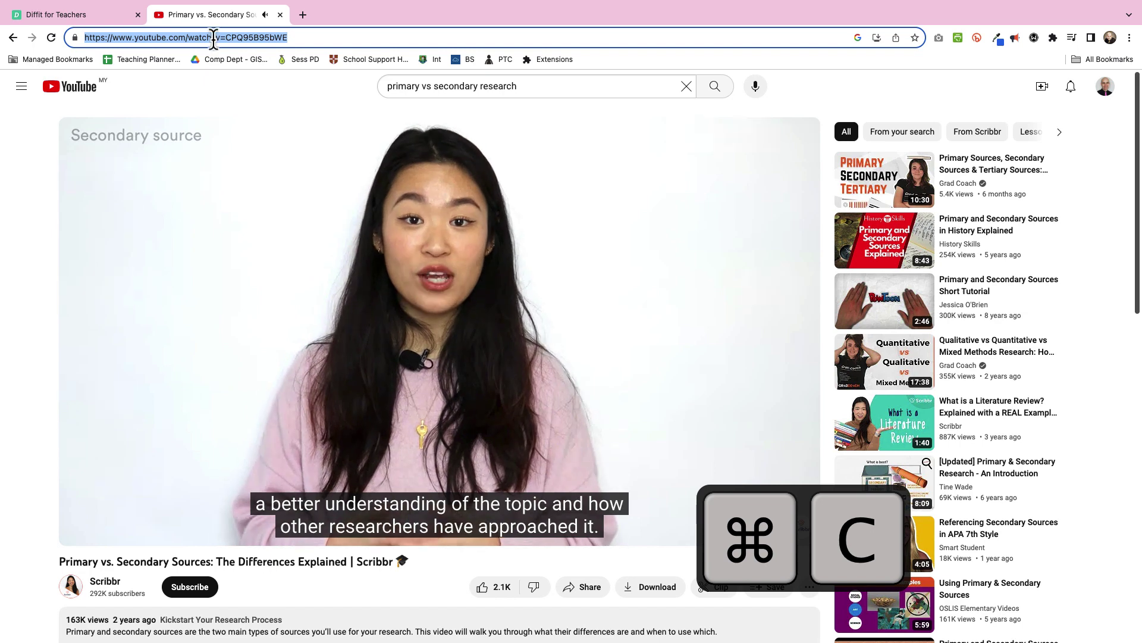
Step: Paste the YouTube video link into Diffit's article or video URL field
left_click(79, 19)
left_click(554, 228)
key("super+v")
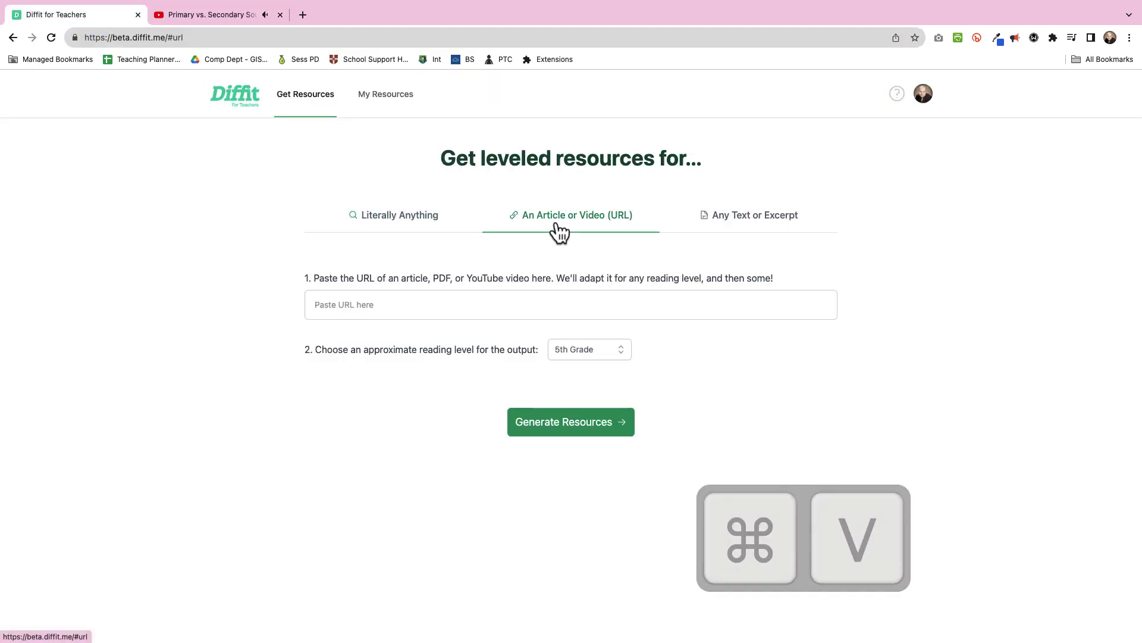
left_click(443, 304)
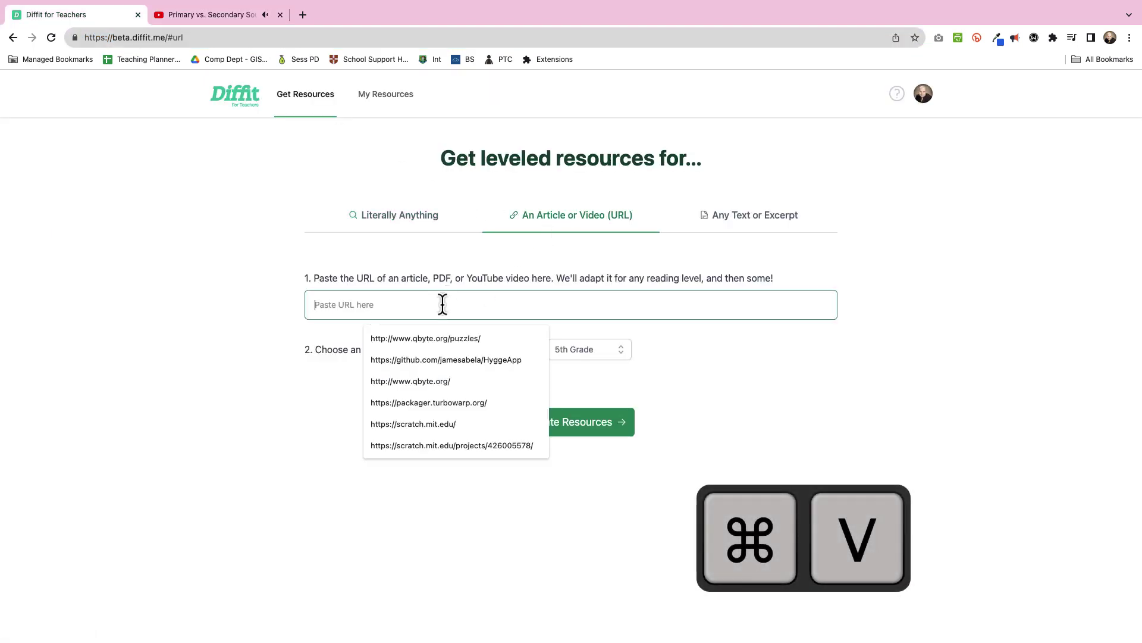
key("super+v")
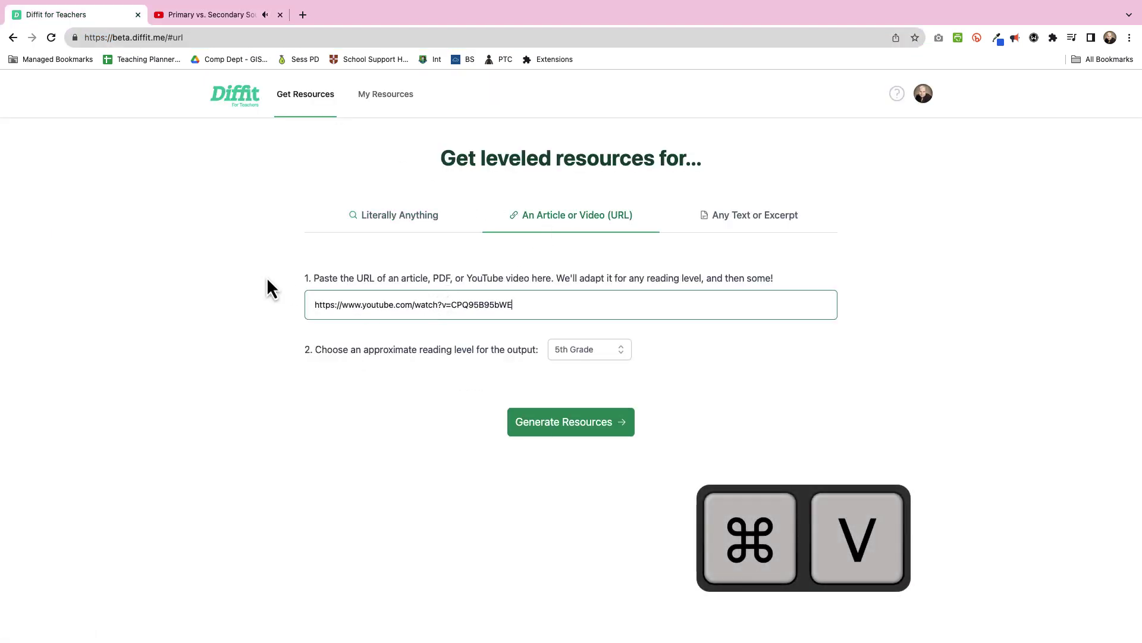
Step: Generate a 3rd Grade packet from the video and scroll through it
left_click(600, 351)
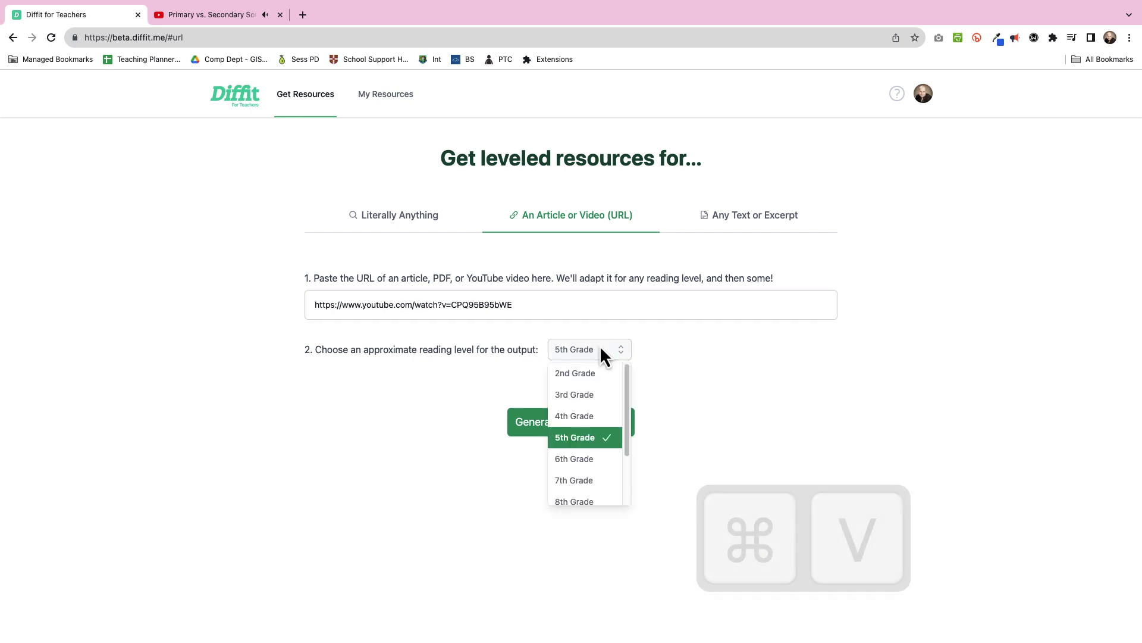
left_click(594, 394)
left_click(600, 430)
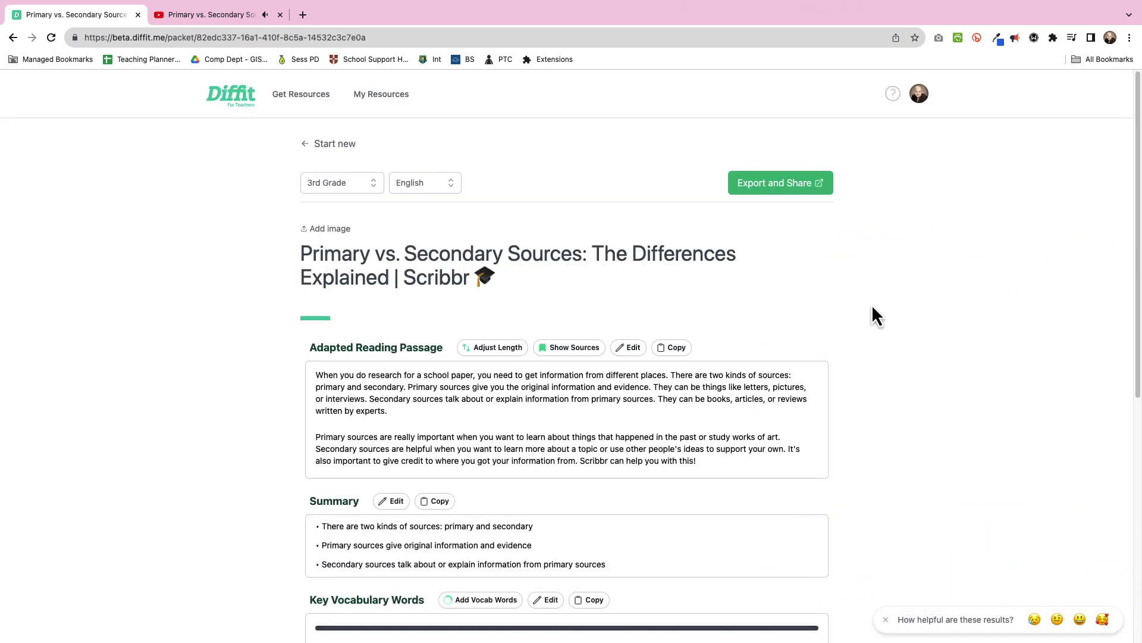
scroll(854, 351, "down", 3)
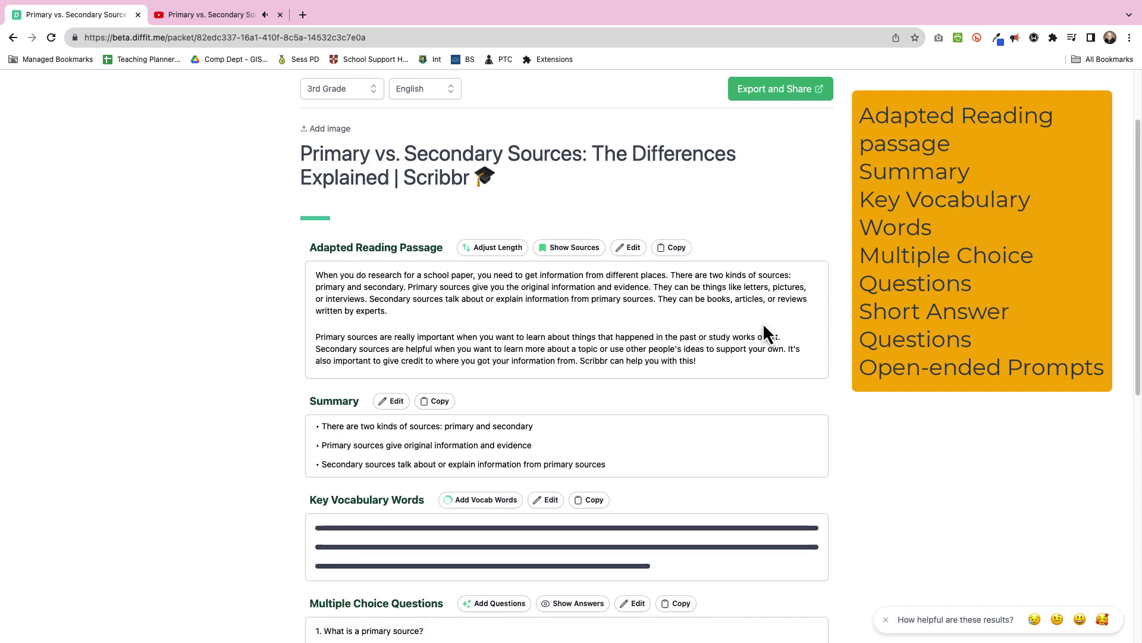
scroll(802, 317, "down", 2)
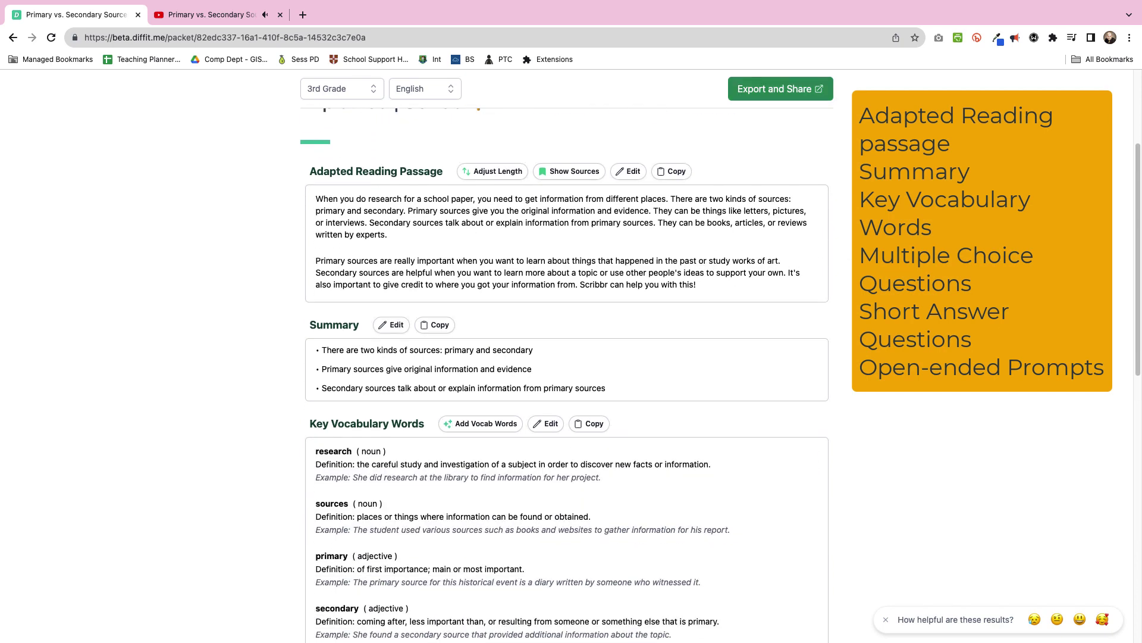
scroll(854, 309, "down", 3)
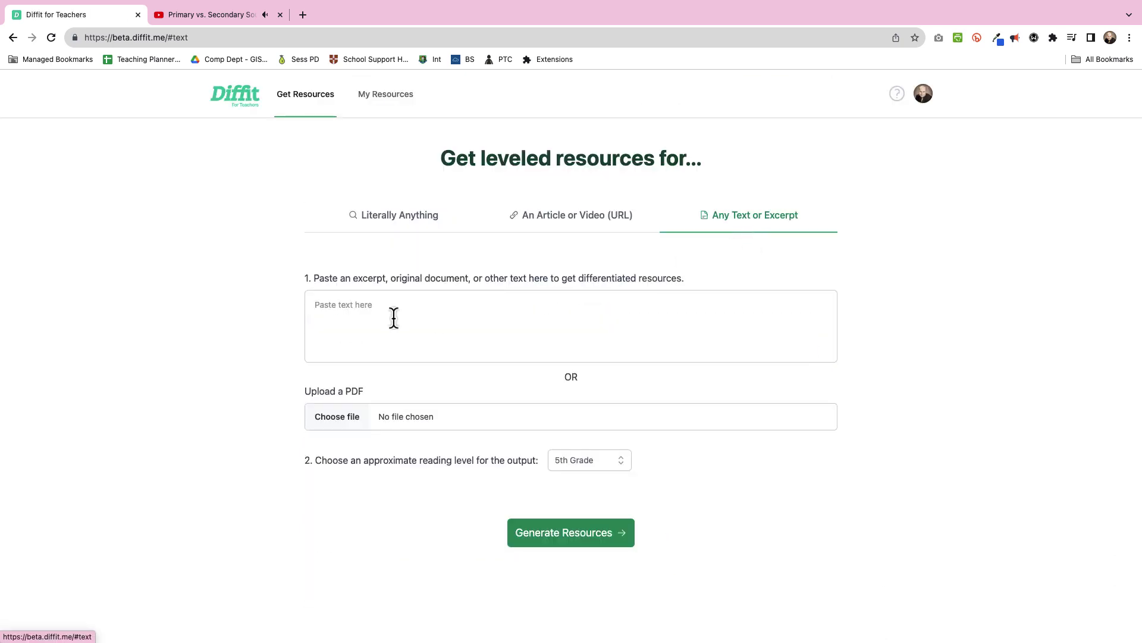
left_click(402, 419)
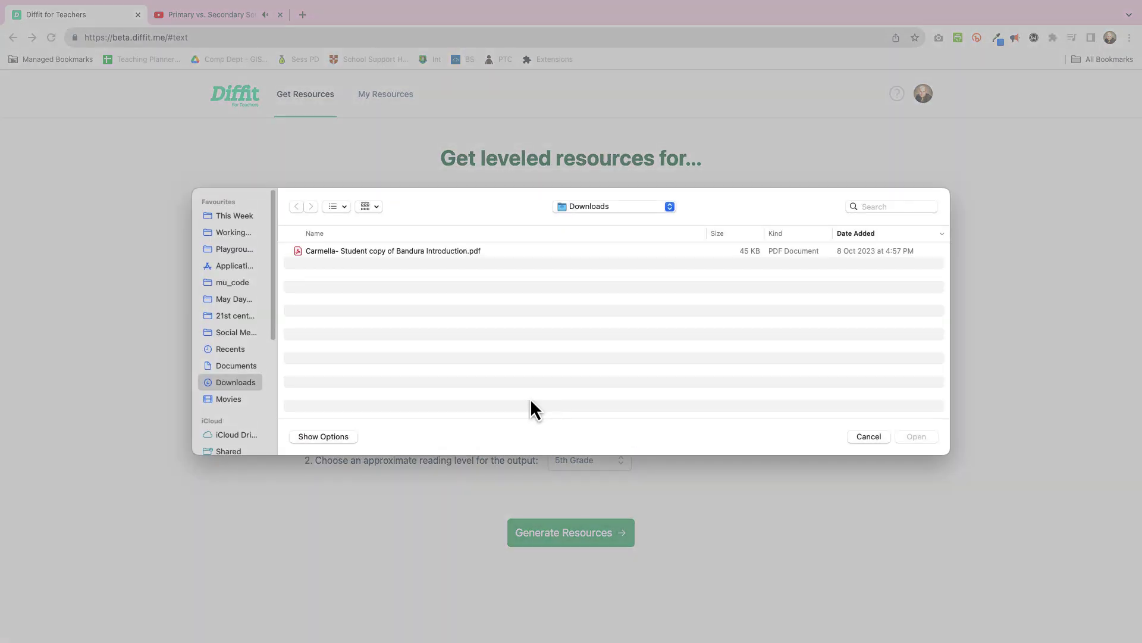
left_click(427, 252)
left_click(923, 438)
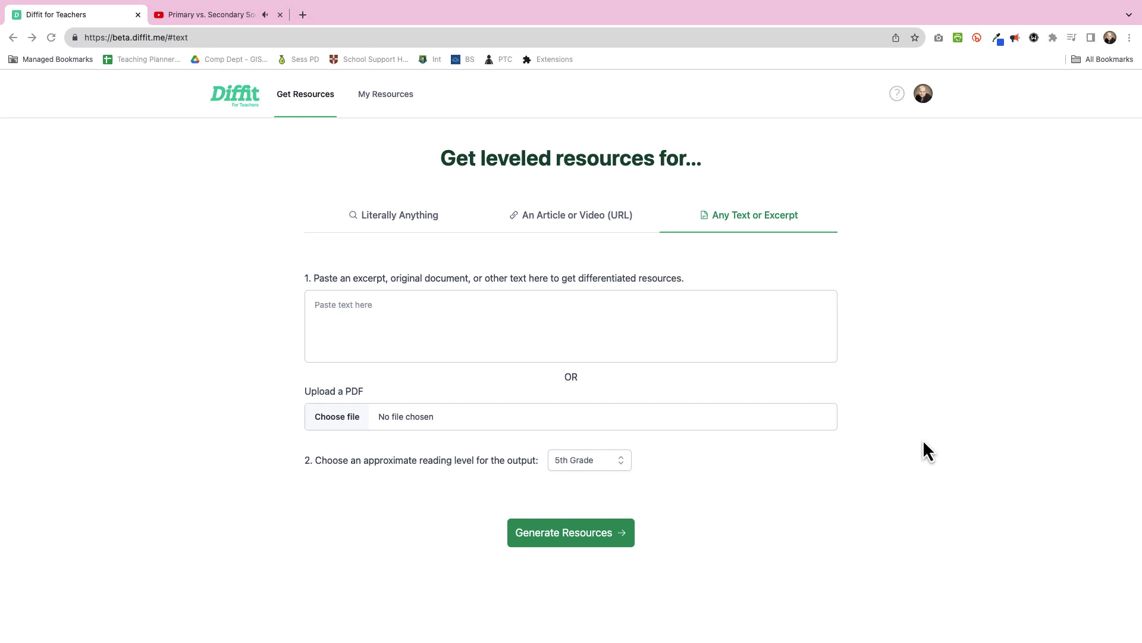
left_click(617, 460)
scroll(617, 515, "down", 3)
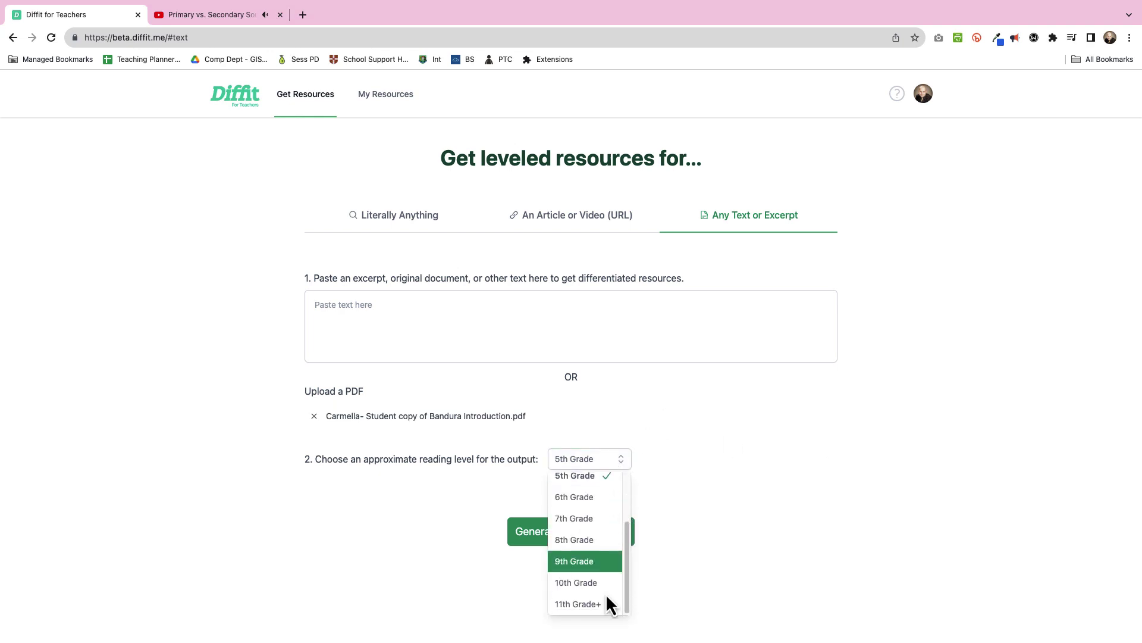
left_click(607, 603)
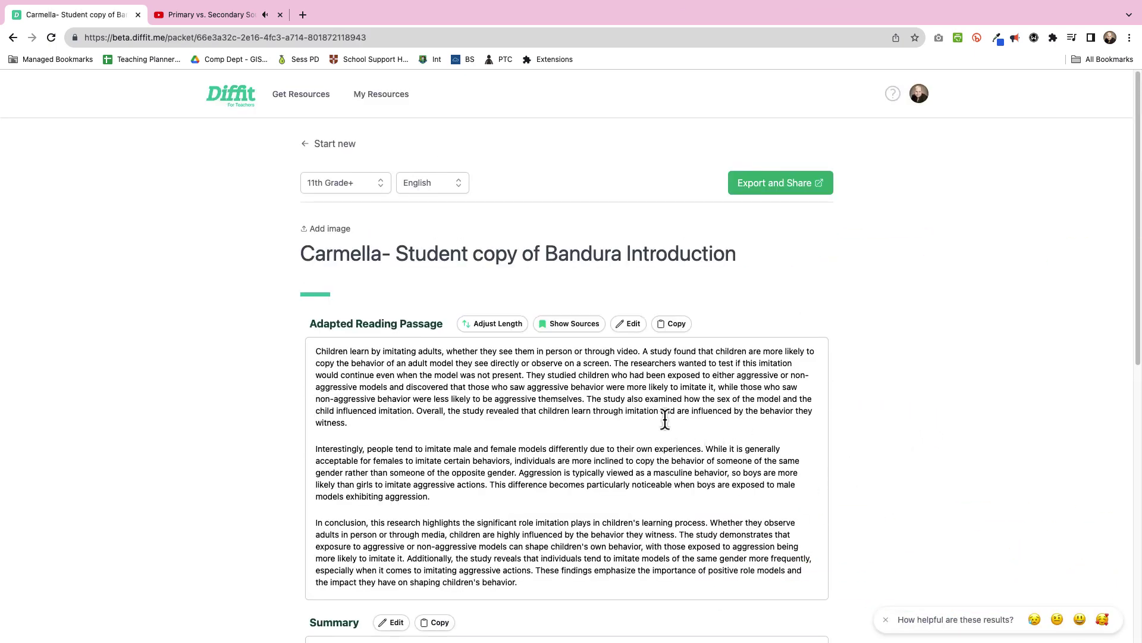
scroll(679, 407, "down", 4)
scroll(710, 357, "down", 2)
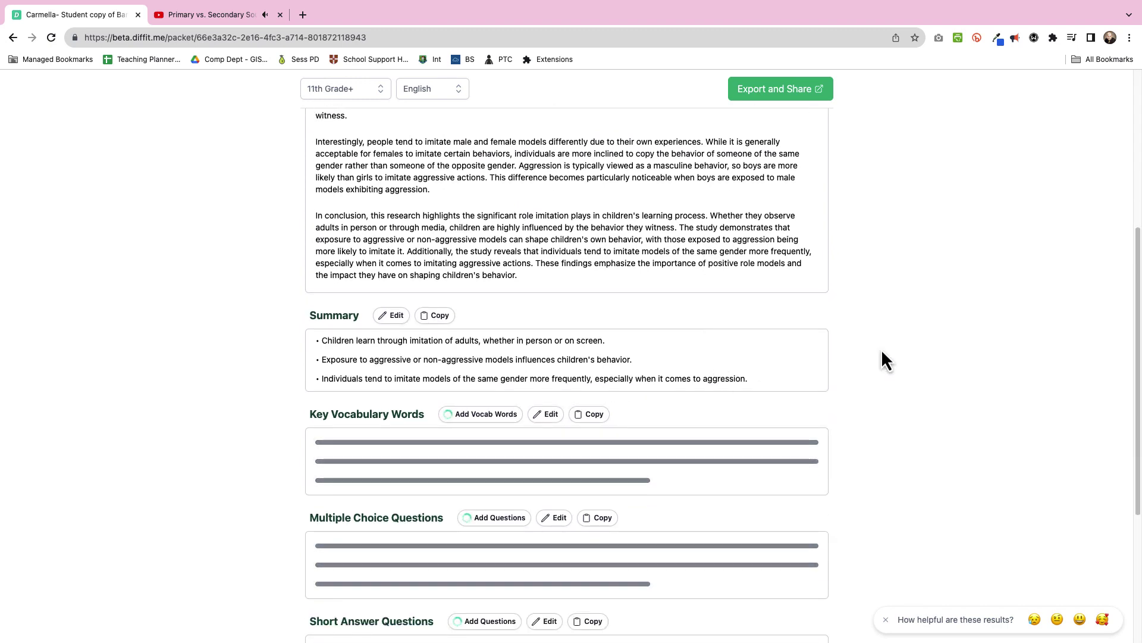
scroll(881, 351, "down", 3)
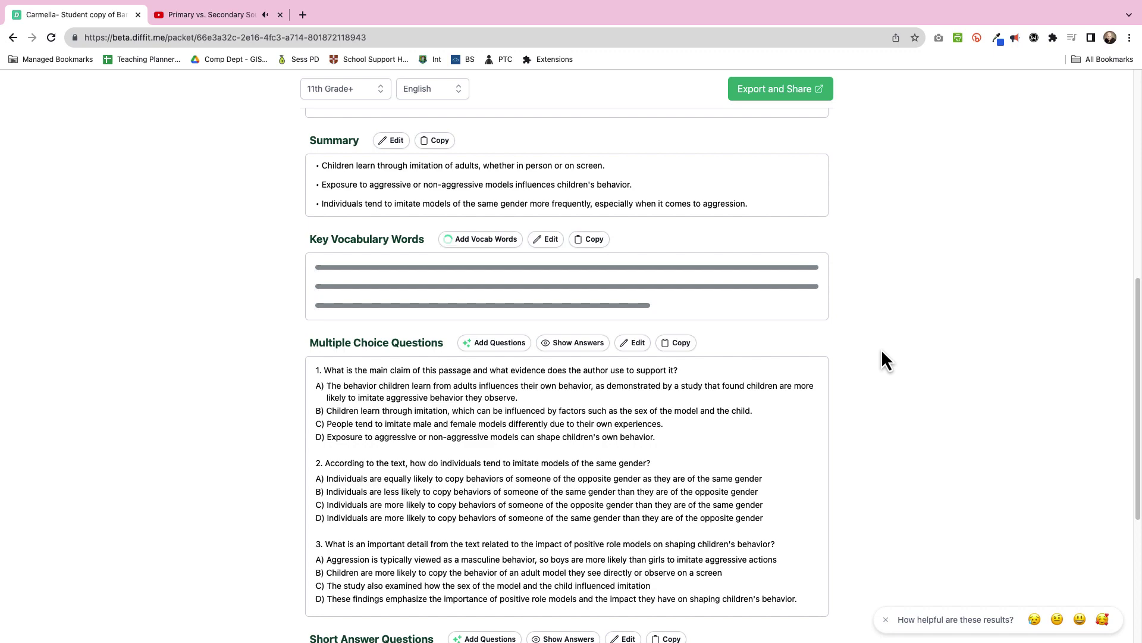
scroll(881, 352, "down", 5)
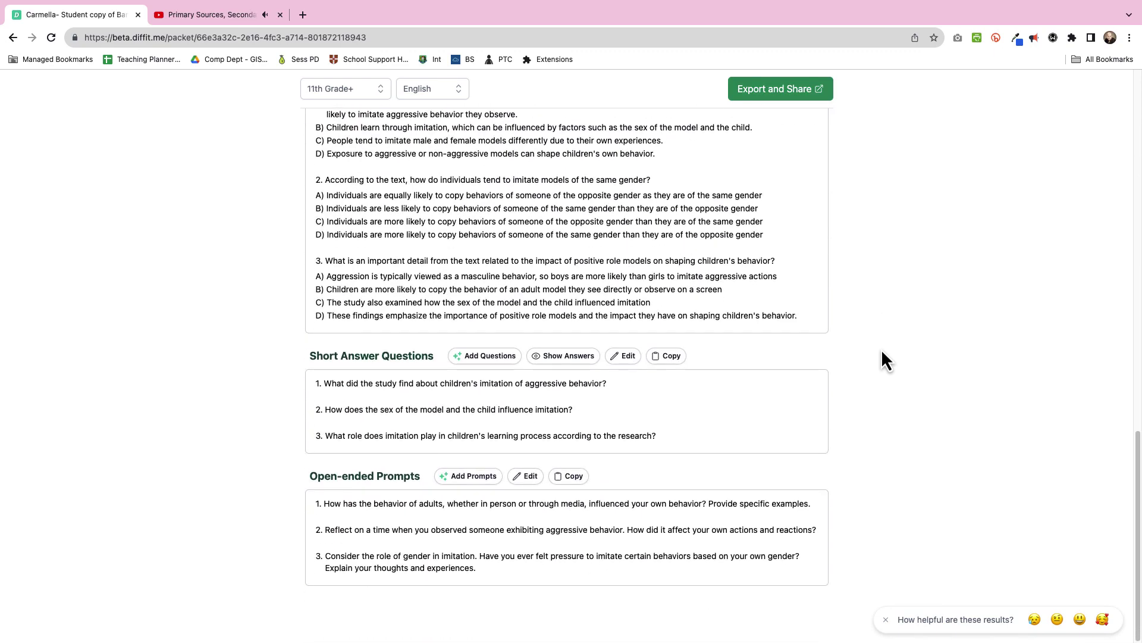
scroll(881, 349, "up", 15)
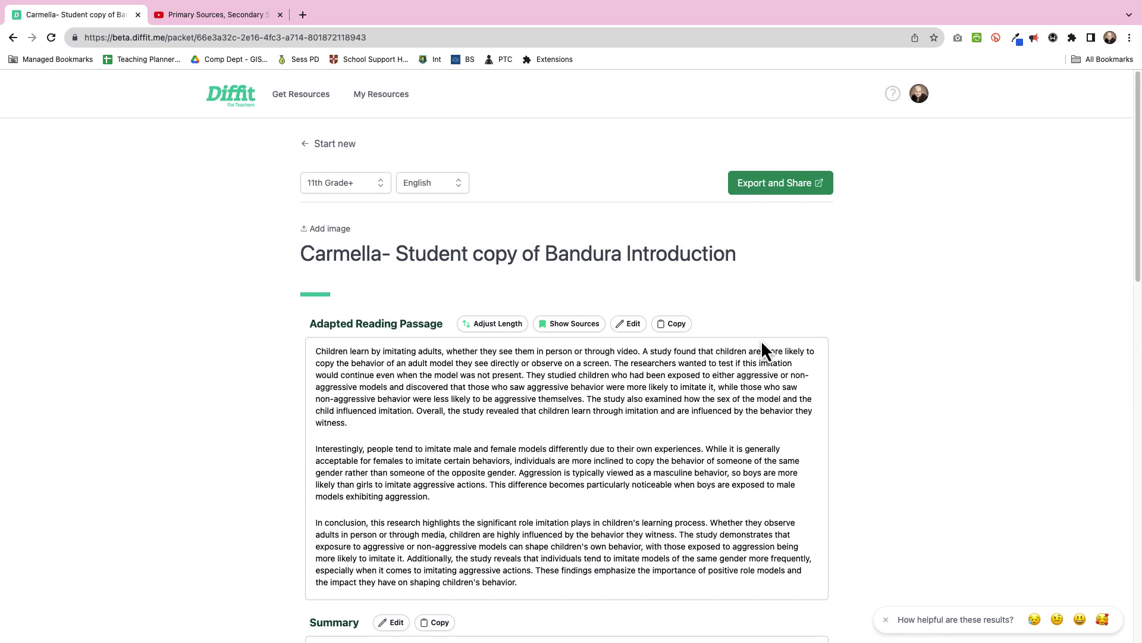
Step: Open the saved 'primary vs secondary research' packet from My Resources
left_click(370, 101)
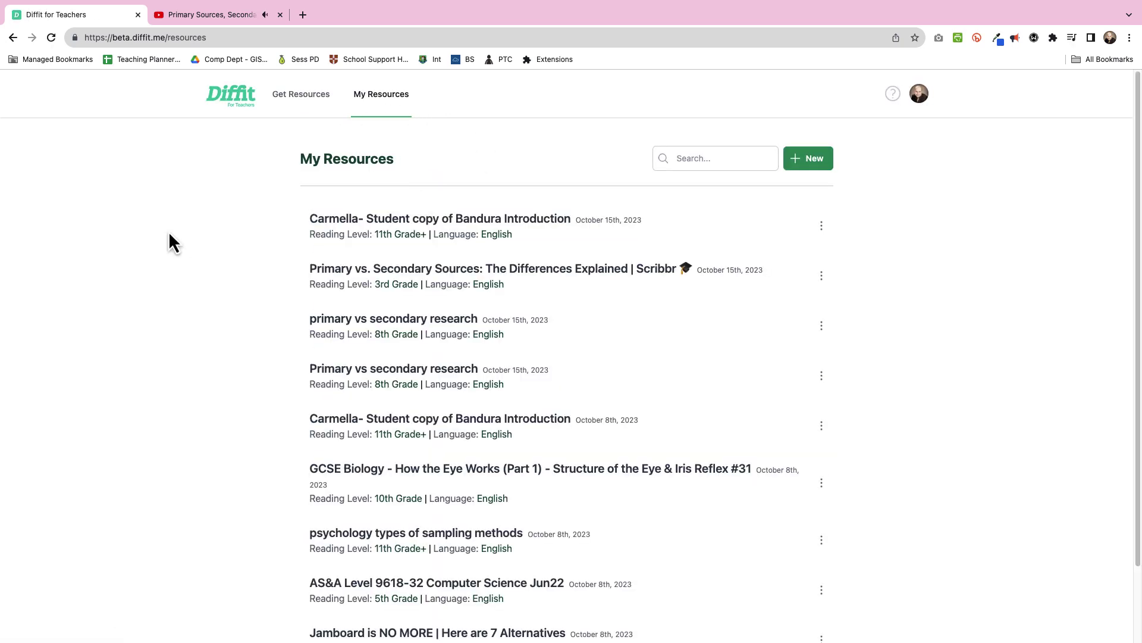
scroll(172, 241, "down", 1)
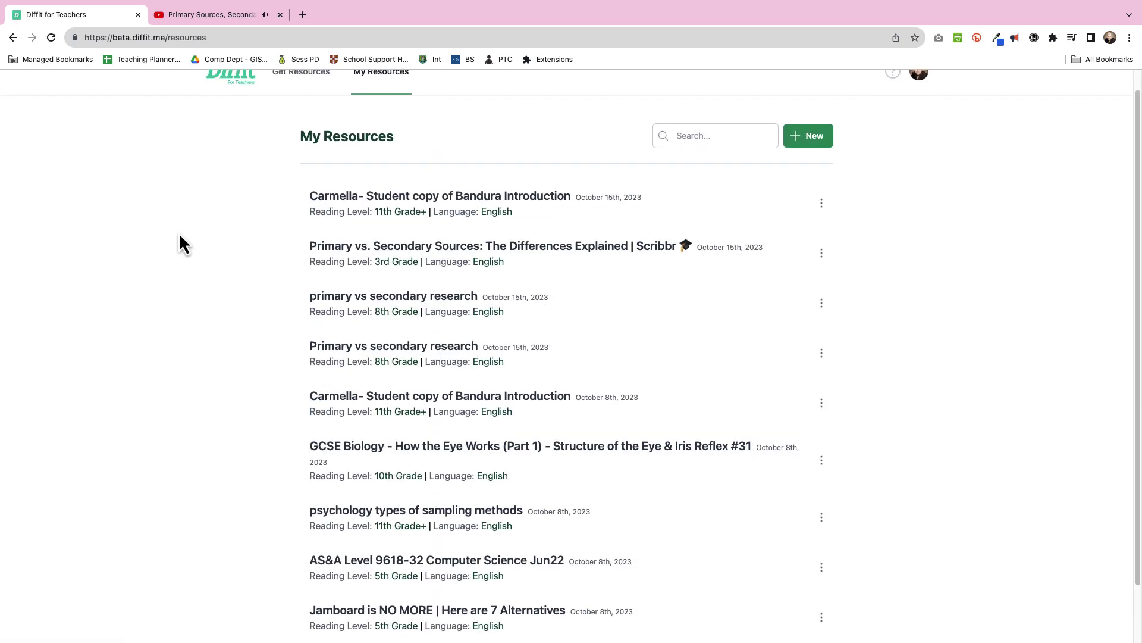
left_click(403, 310)
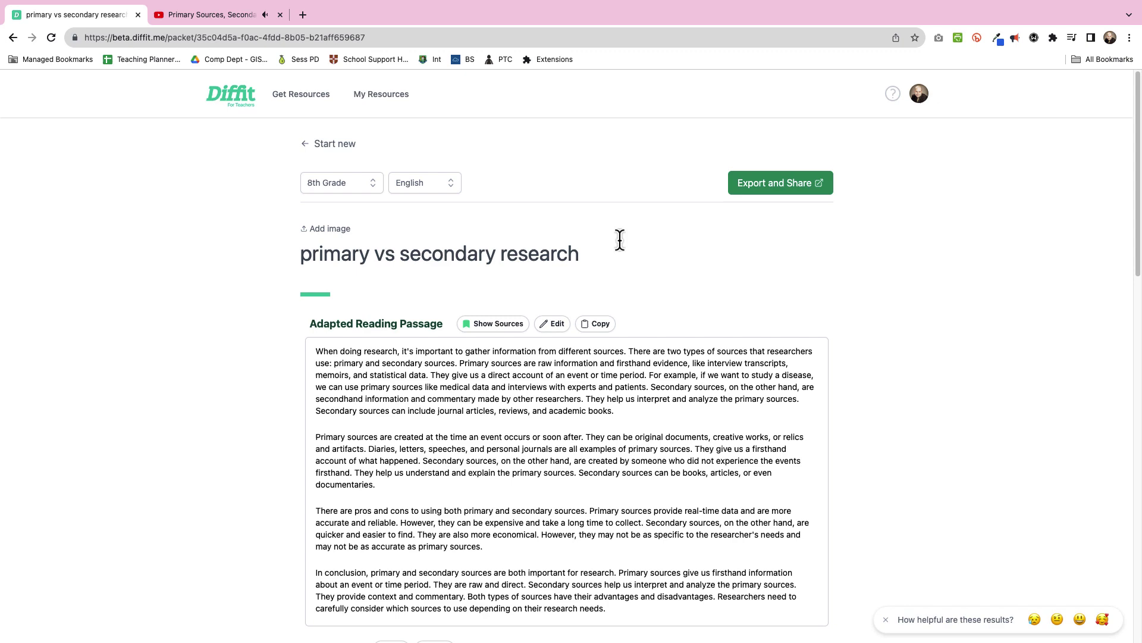
Step: Browse every export template under Export and Share, then return to Featured Exports
left_click(765, 191)
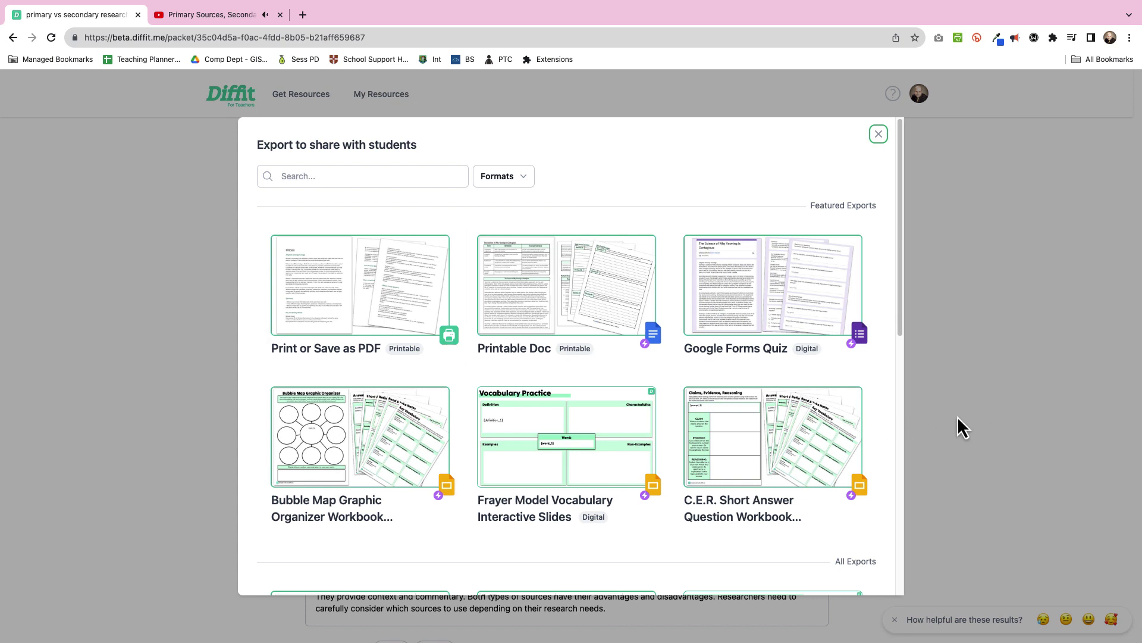
scroll(866, 453, "down", 1)
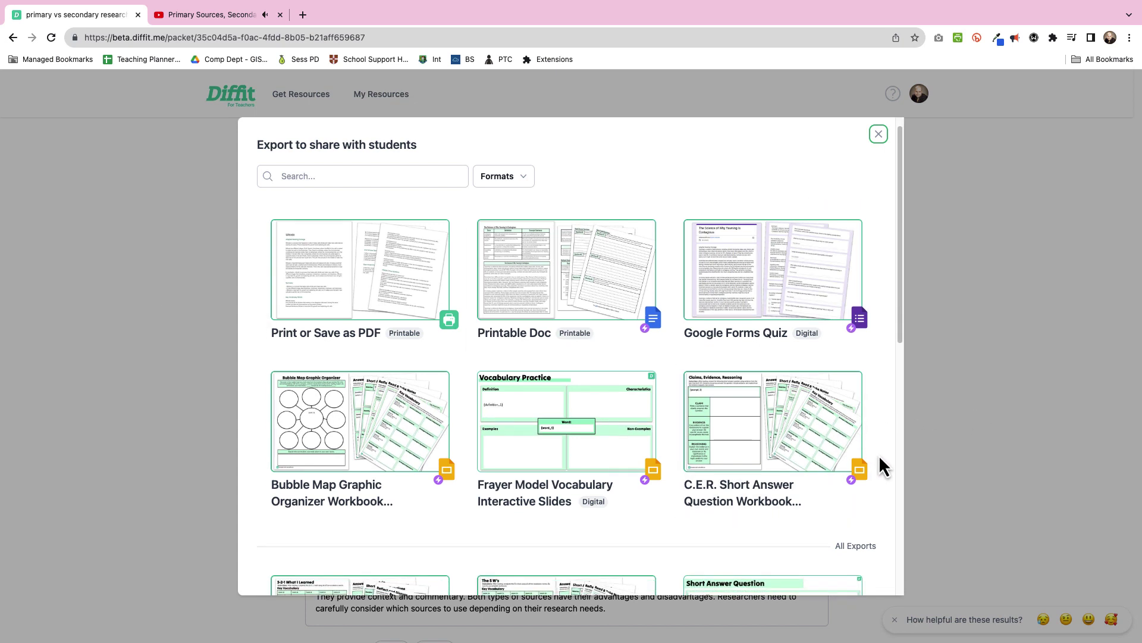
scroll(880, 457, "down", 5)
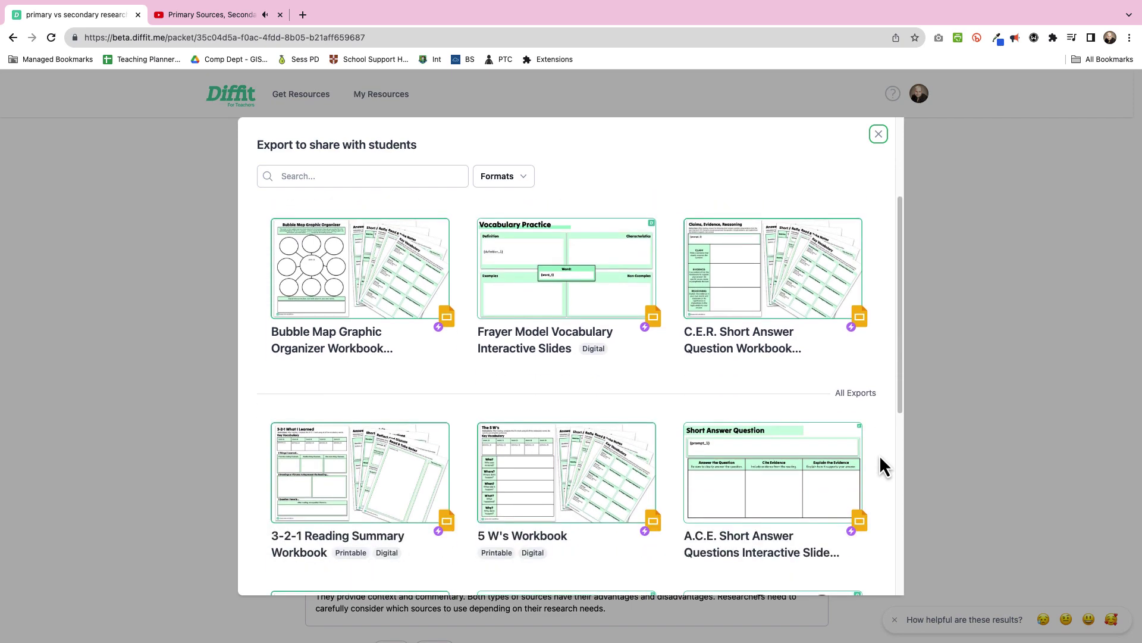
scroll(879, 455, "down", 3)
scroll(879, 454, "down", 1)
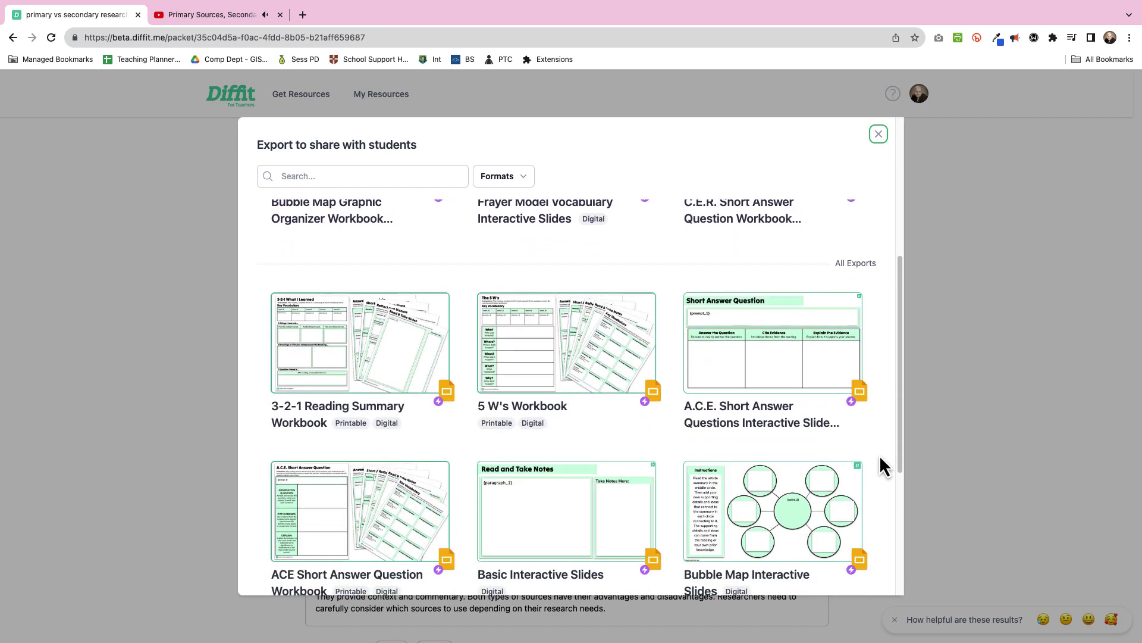
scroll(879, 454, "down", 8)
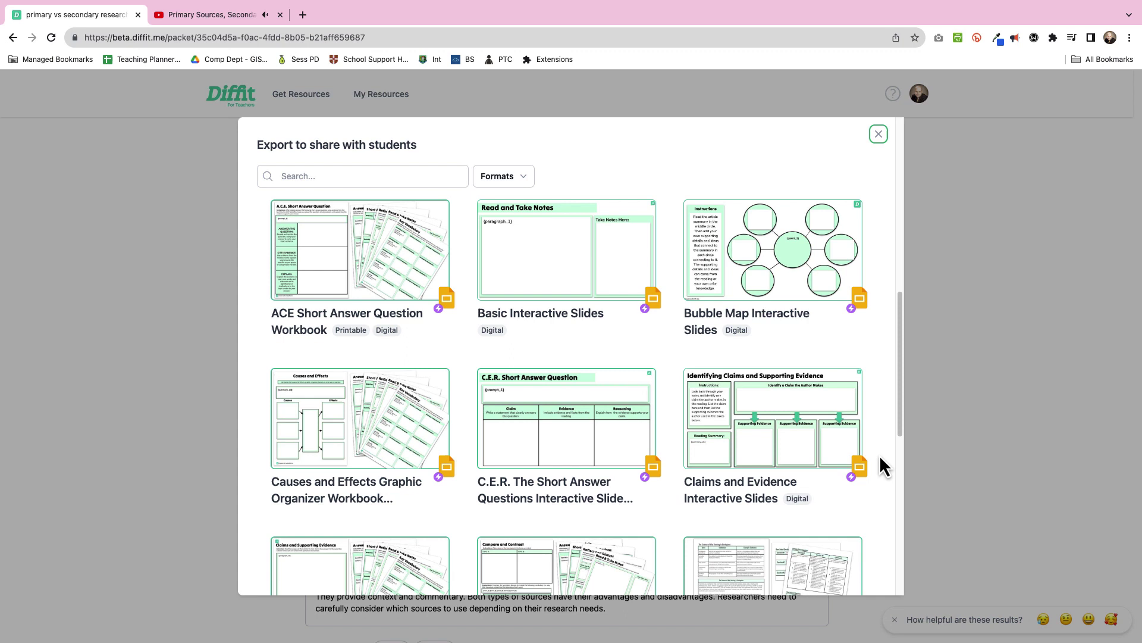
scroll(879, 454, "down", 5)
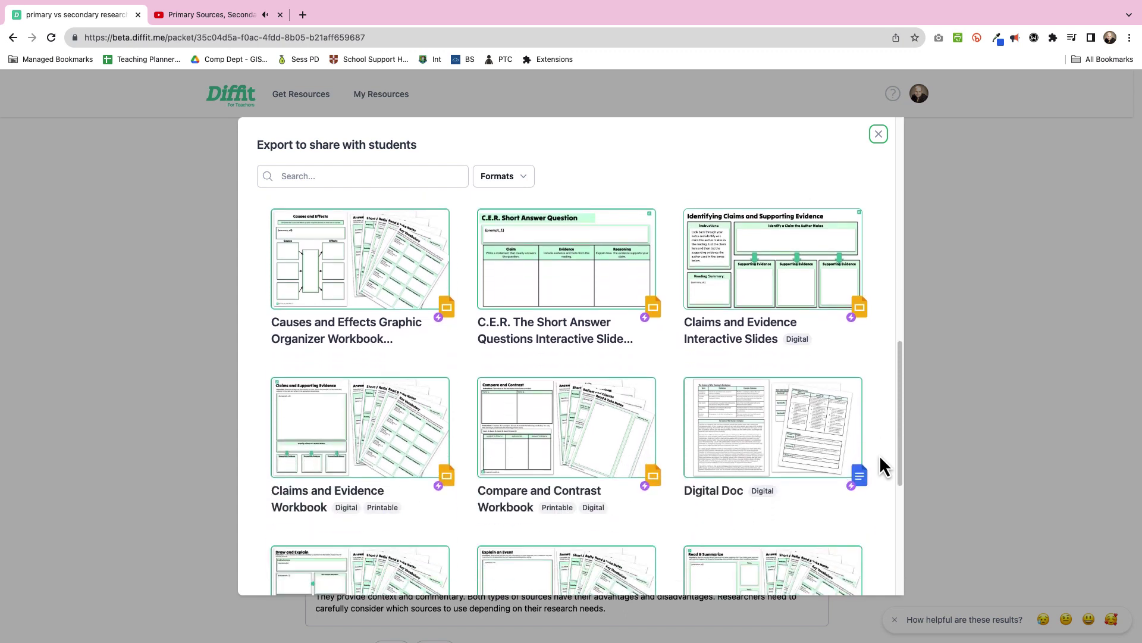
scroll(880, 454, "down", 3)
scroll(880, 455, "down", 3)
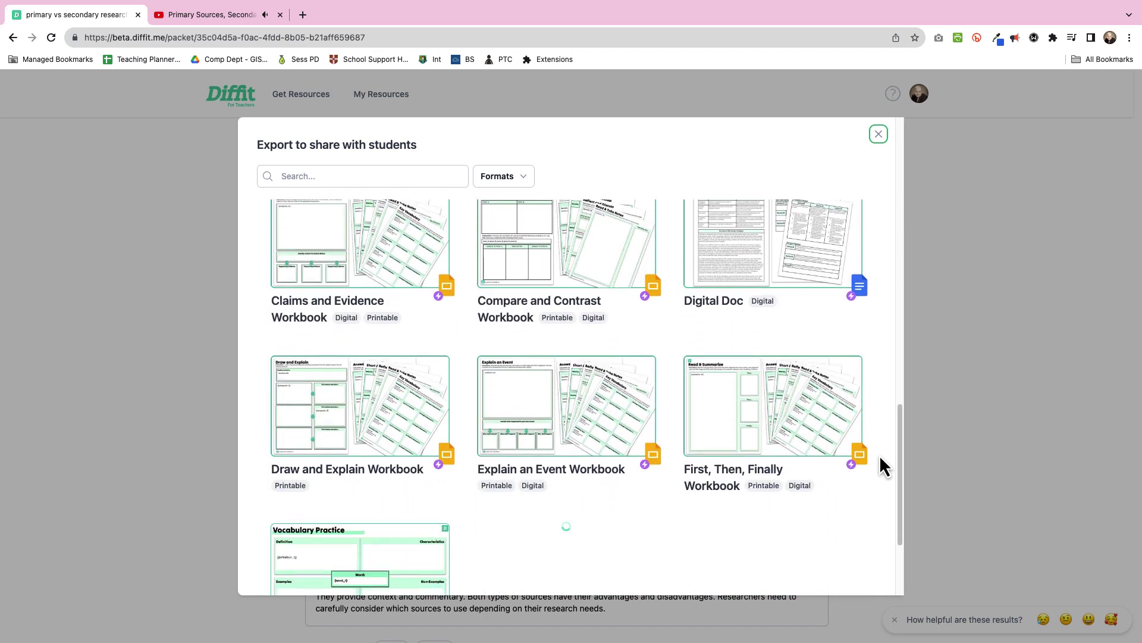
scroll(879, 454, "down", 5)
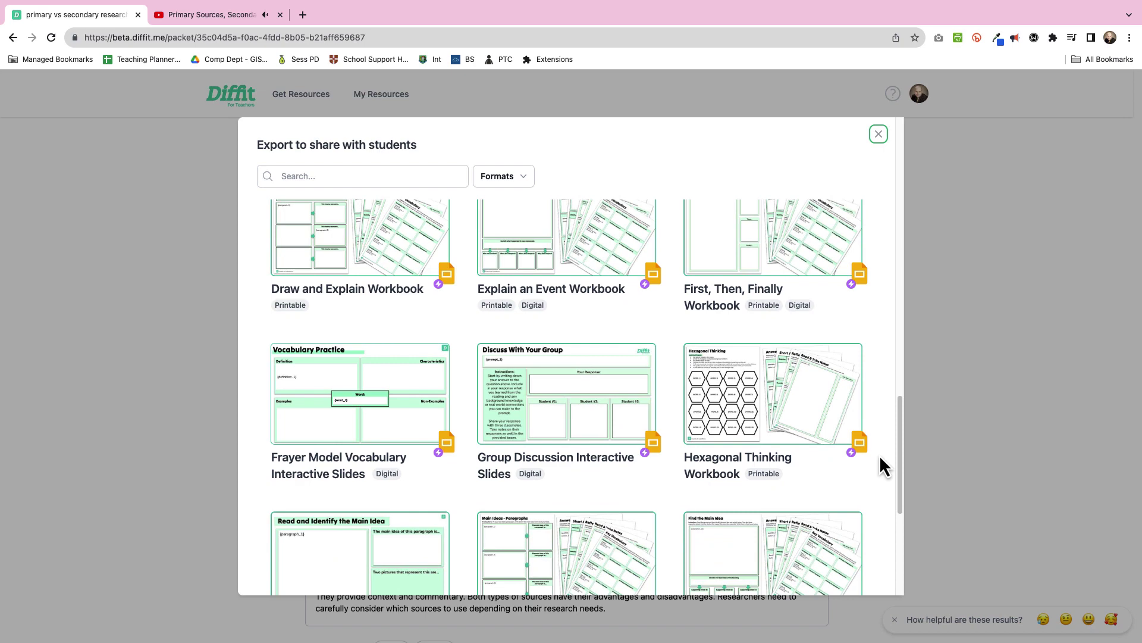
scroll(879, 455, "down", 5)
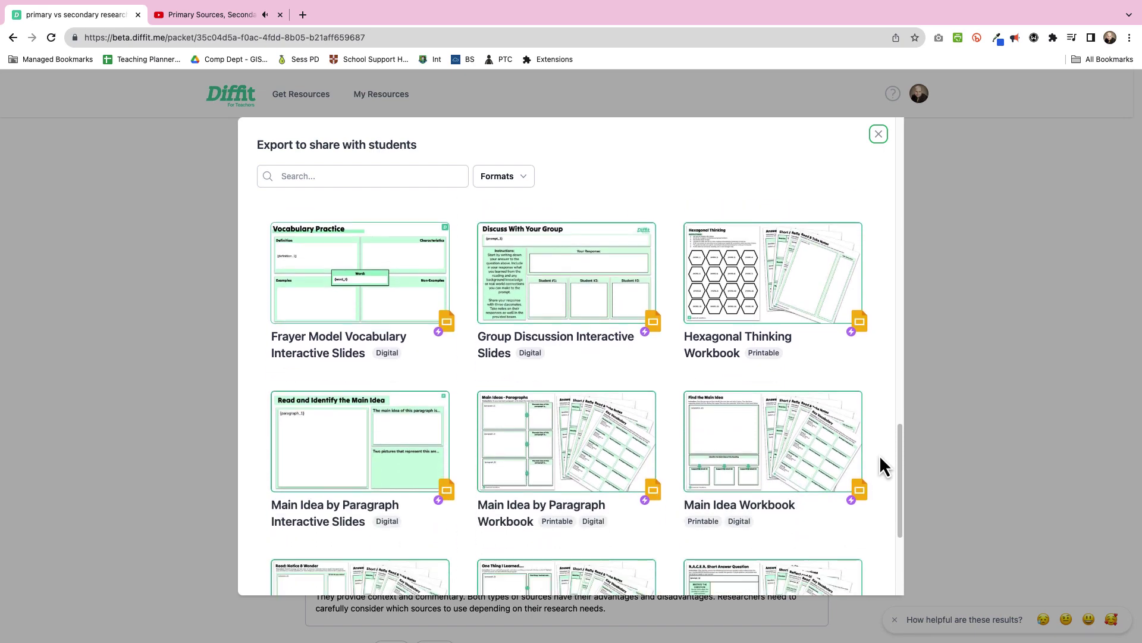
scroll(879, 455, "down", 10)
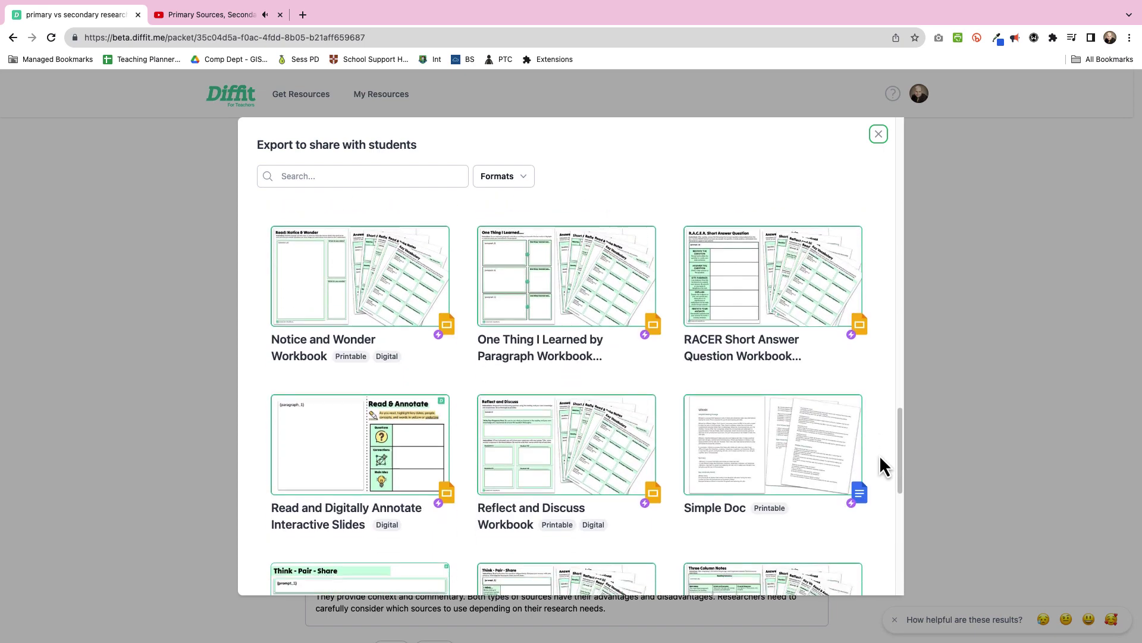
scroll(879, 455, "down", 12)
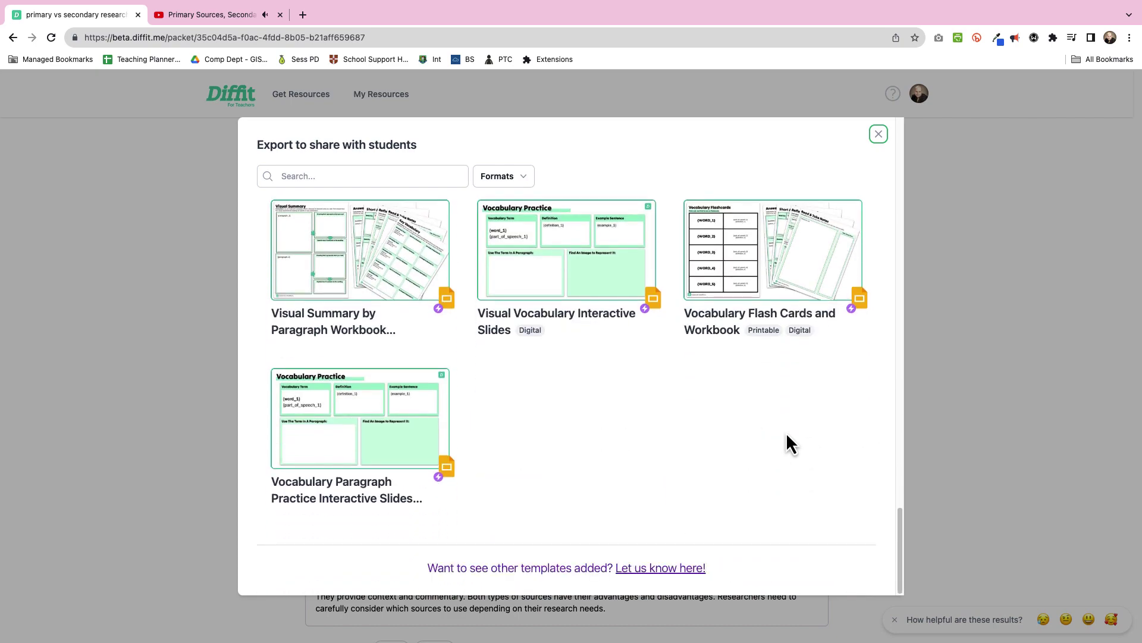
scroll(790, 436, "up", 20)
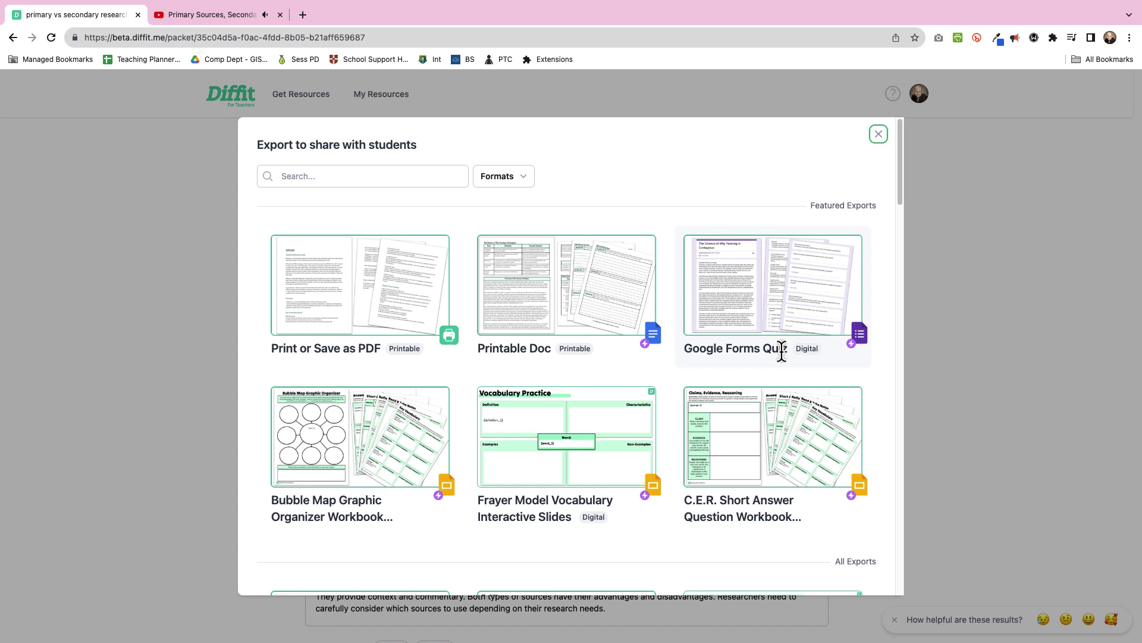
Step: Export the packet to Google Forms, including the Adapted Reading Passage and Open-ended Prompts
left_click(788, 303)
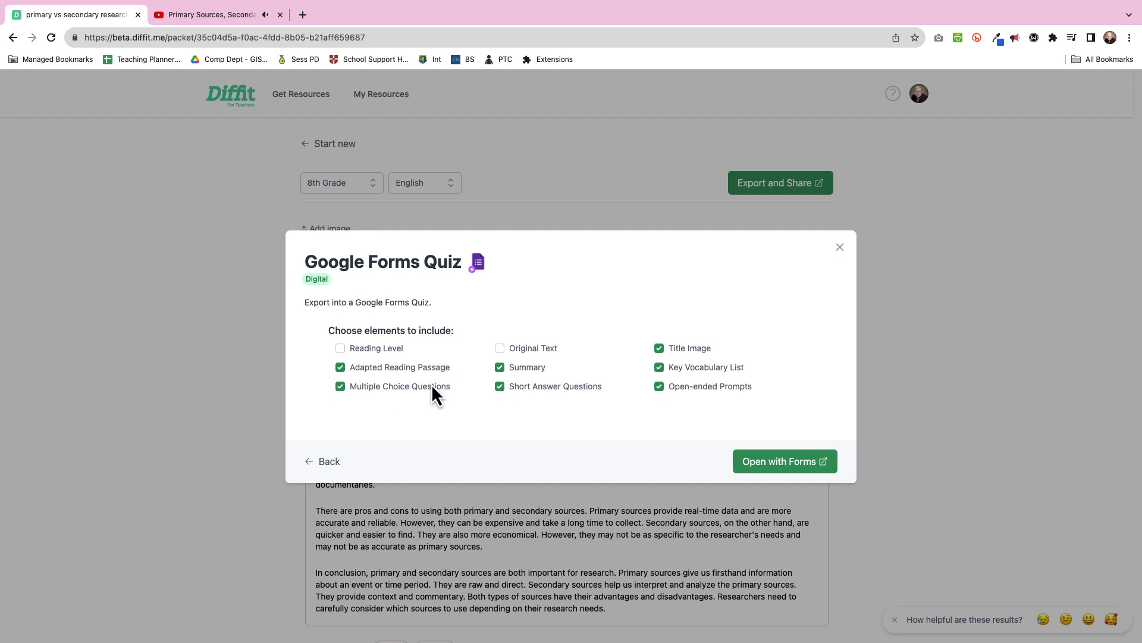
left_click(500, 368)
left_click(660, 350)
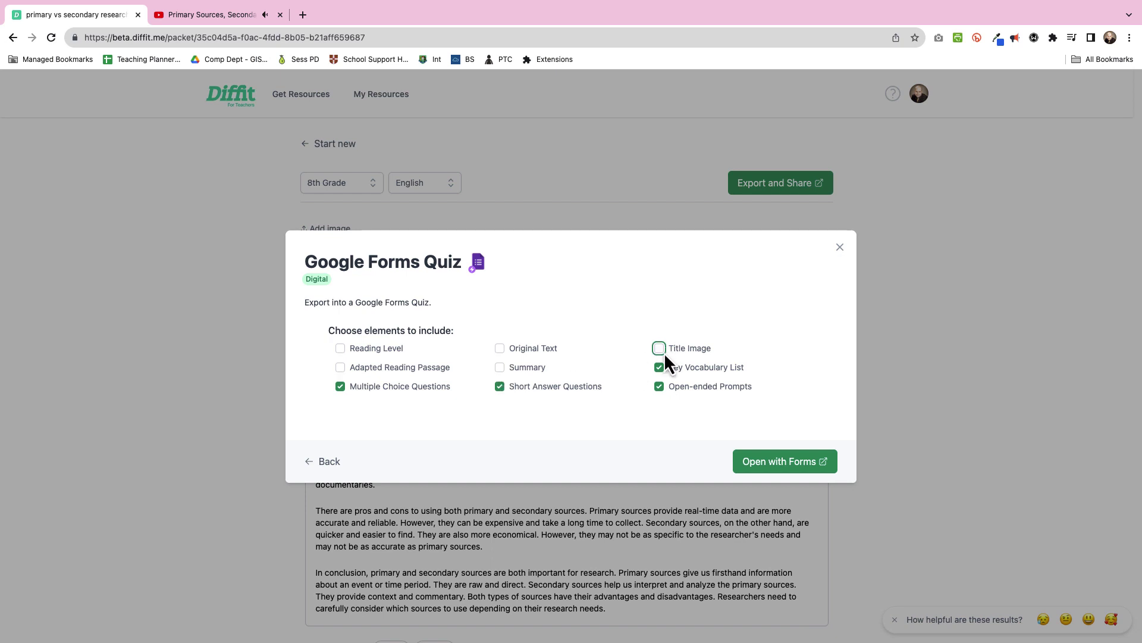
left_click(340, 368)
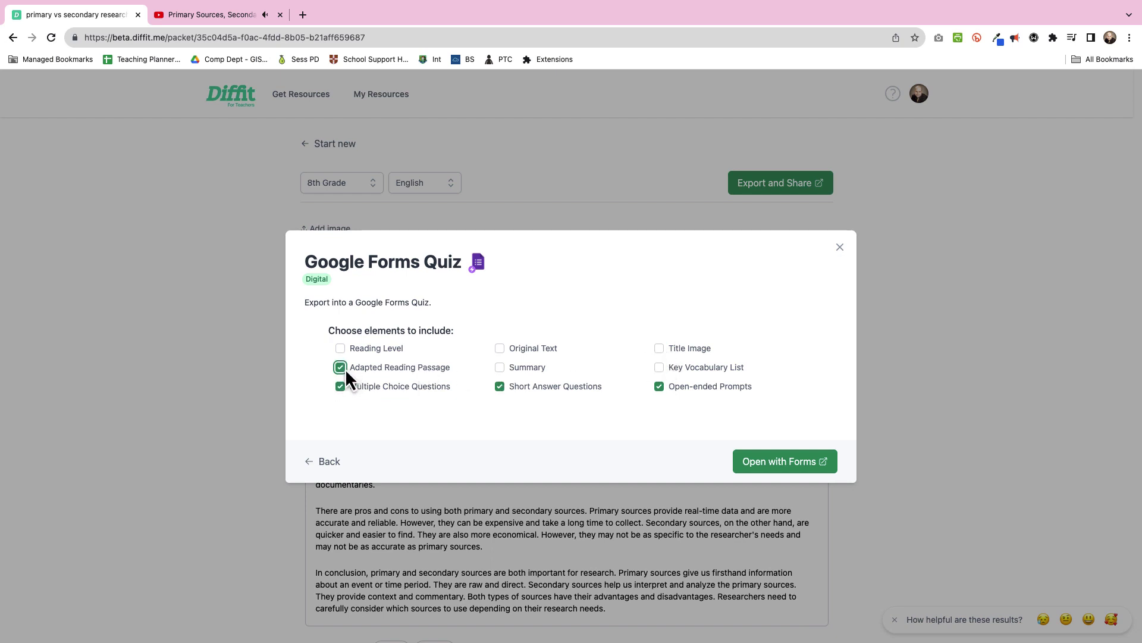
left_click(499, 387)
left_click(659, 386)
left_click(786, 463)
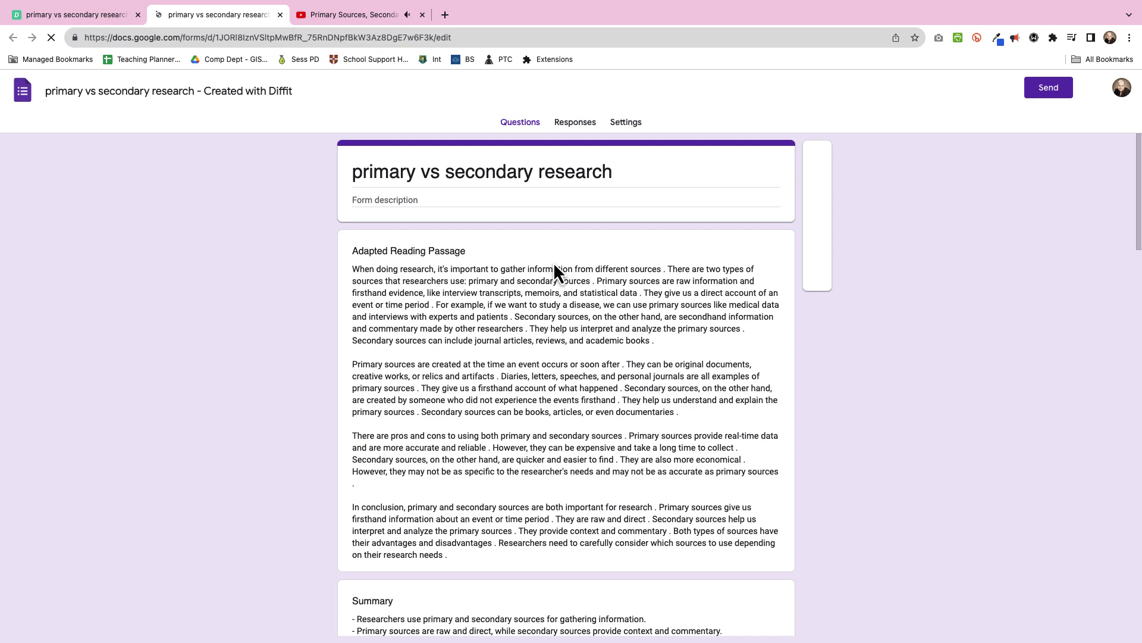
Step: Mark the correct answer for the first multiple-choice question in the quiz
scroll(589, 298, "down", 3)
scroll(593, 297, "down", 5)
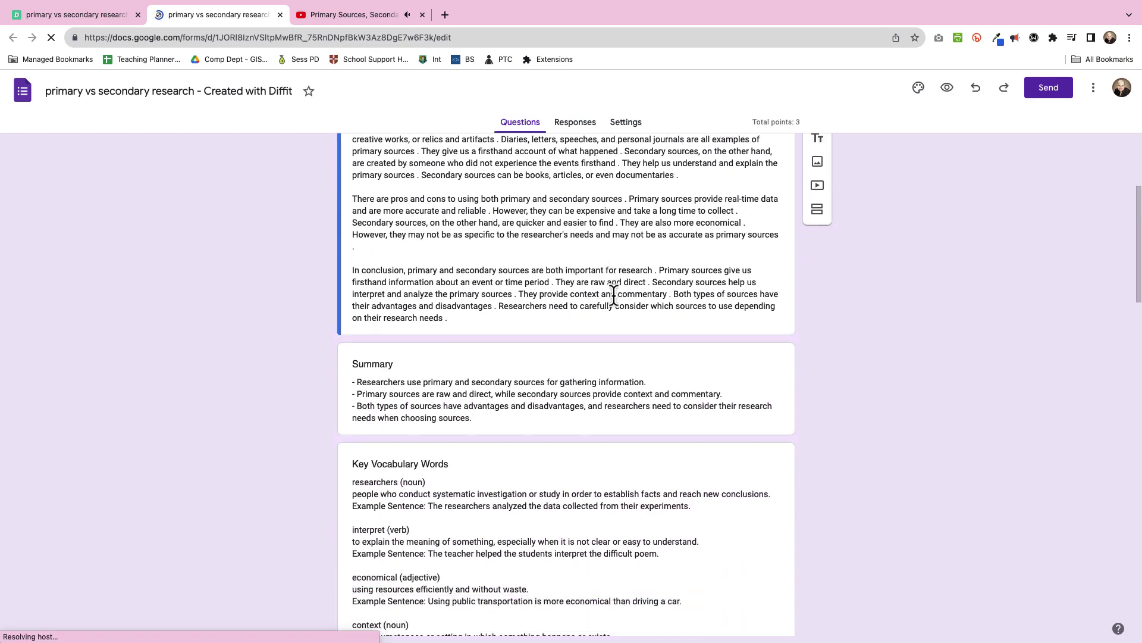
scroll(642, 322, "down", 10)
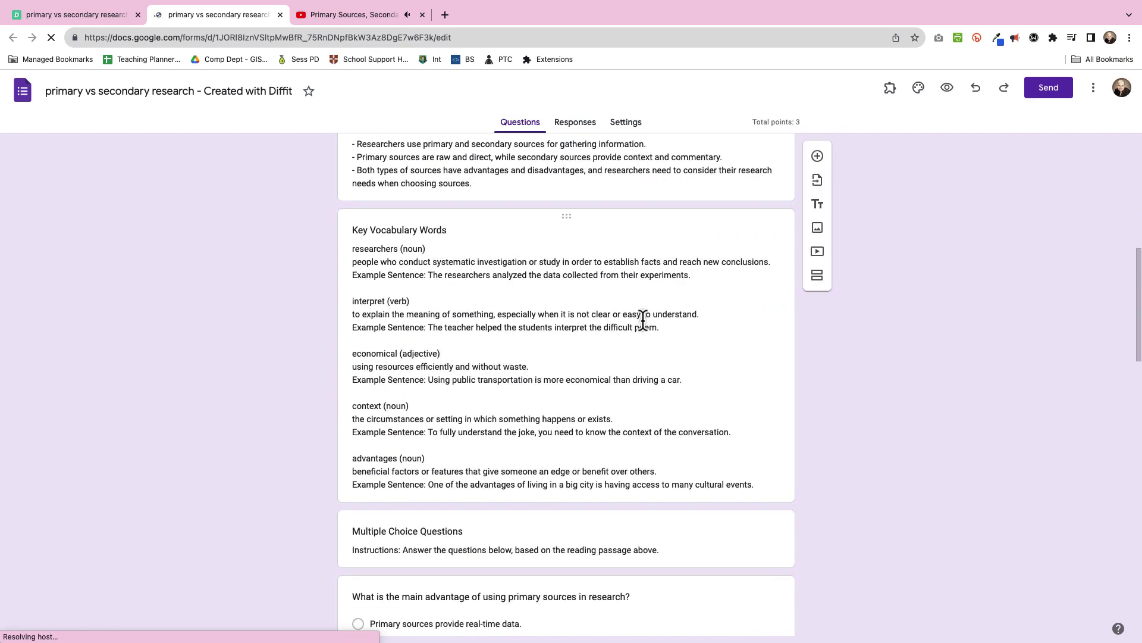
scroll(642, 320, "down", 6)
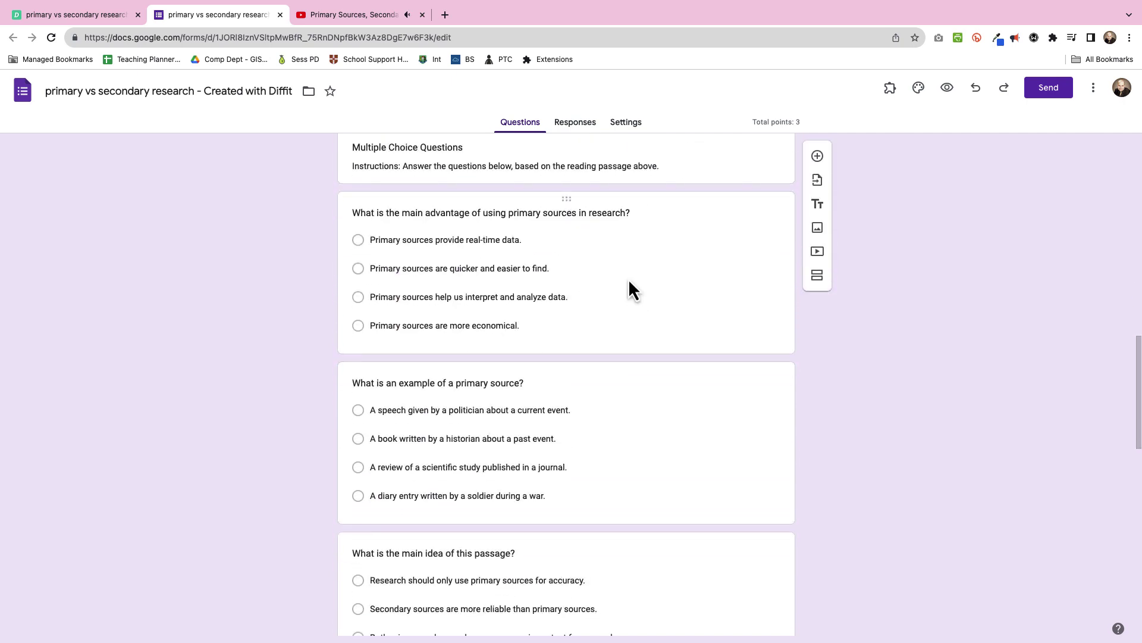
left_click(630, 281)
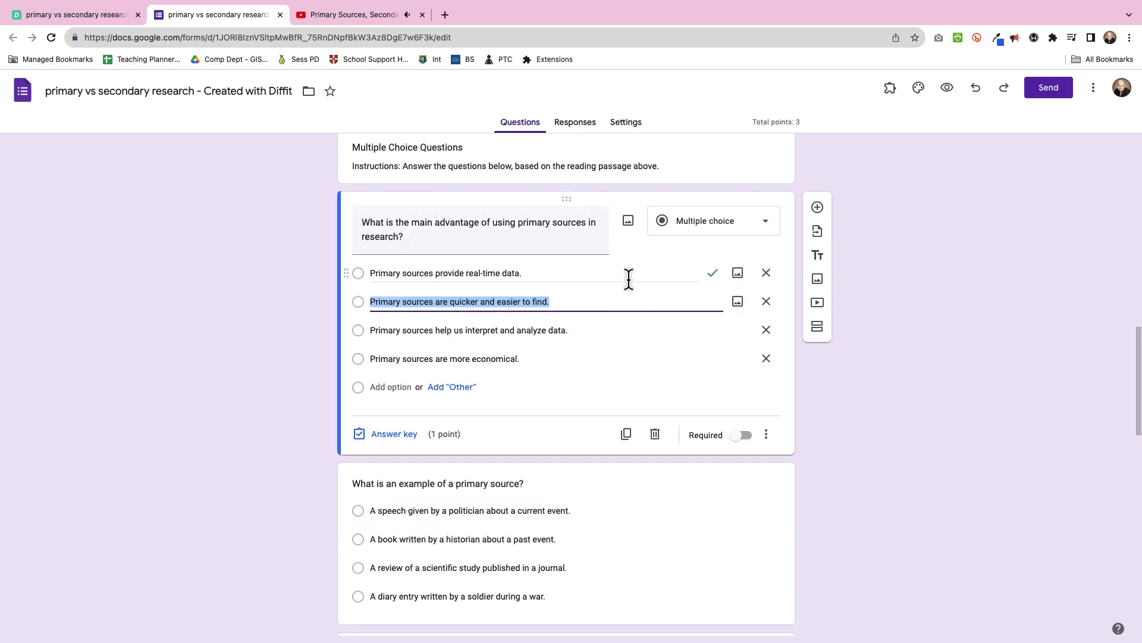
left_click(403, 438)
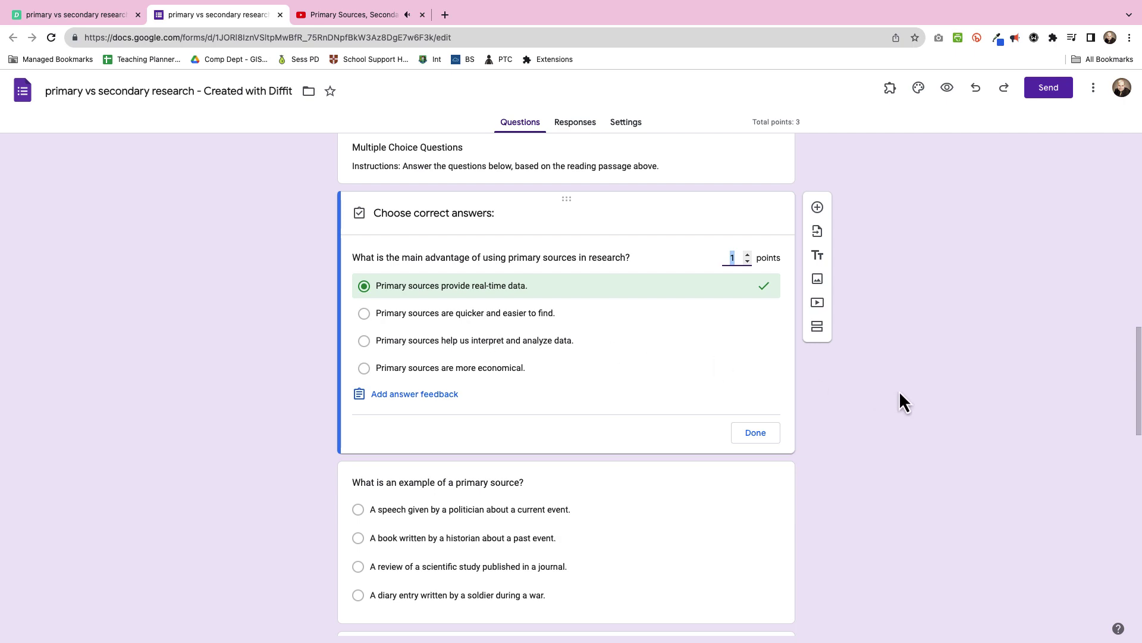
Step: Set points and feedback on the first short-answer question, then review the open-ended prompts
scroll(900, 393, "down", 9)
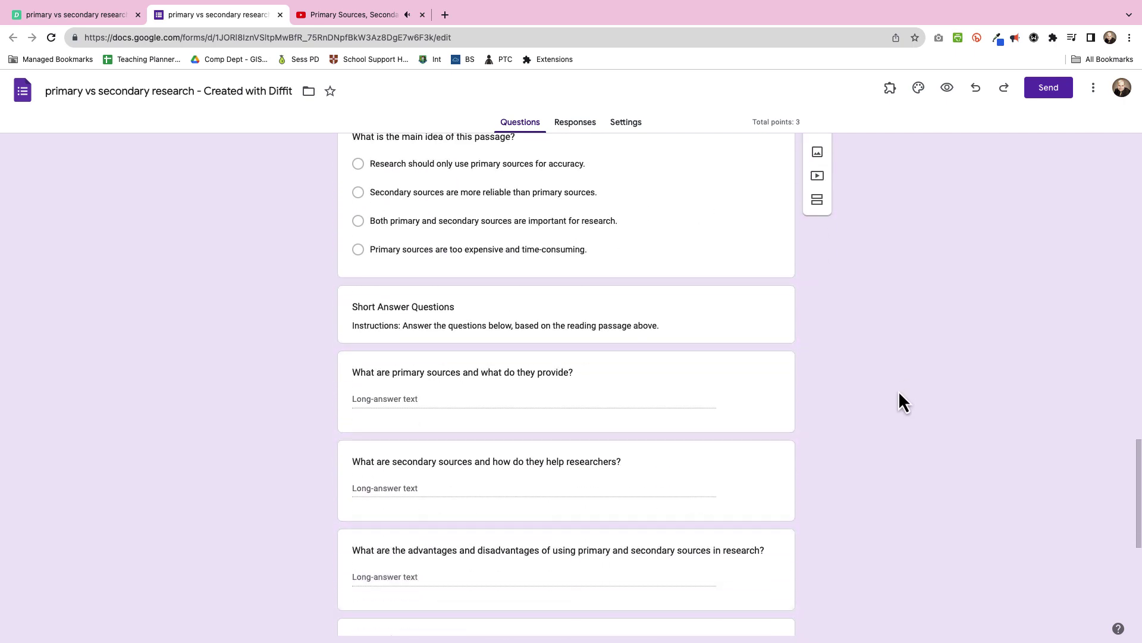
scroll(898, 390, "down", 2)
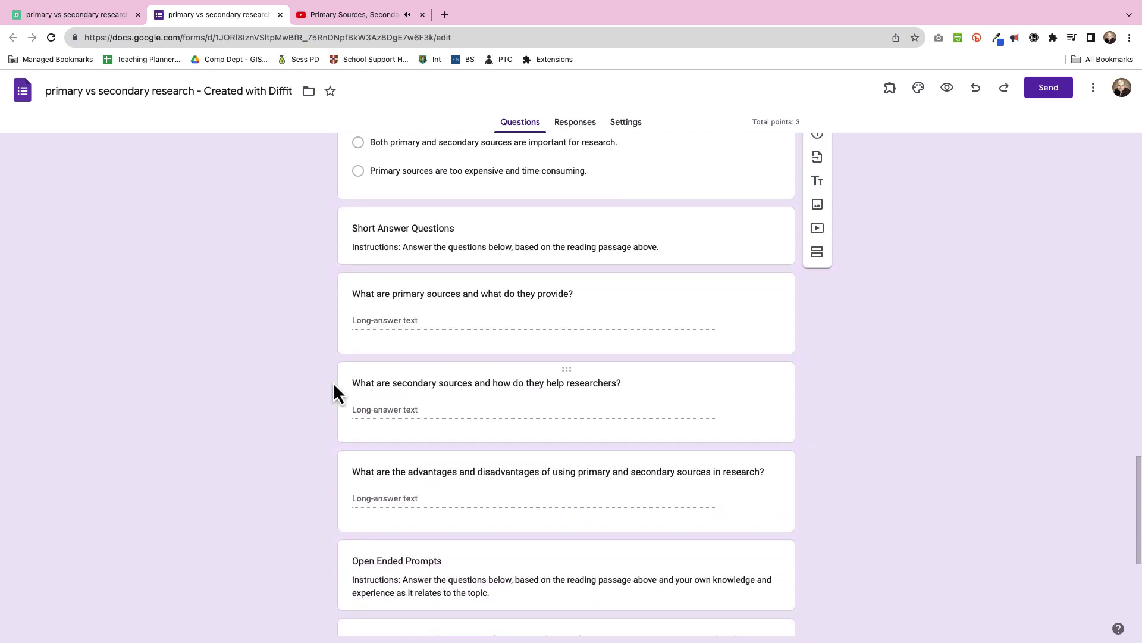
left_click(426, 294)
left_click(442, 310)
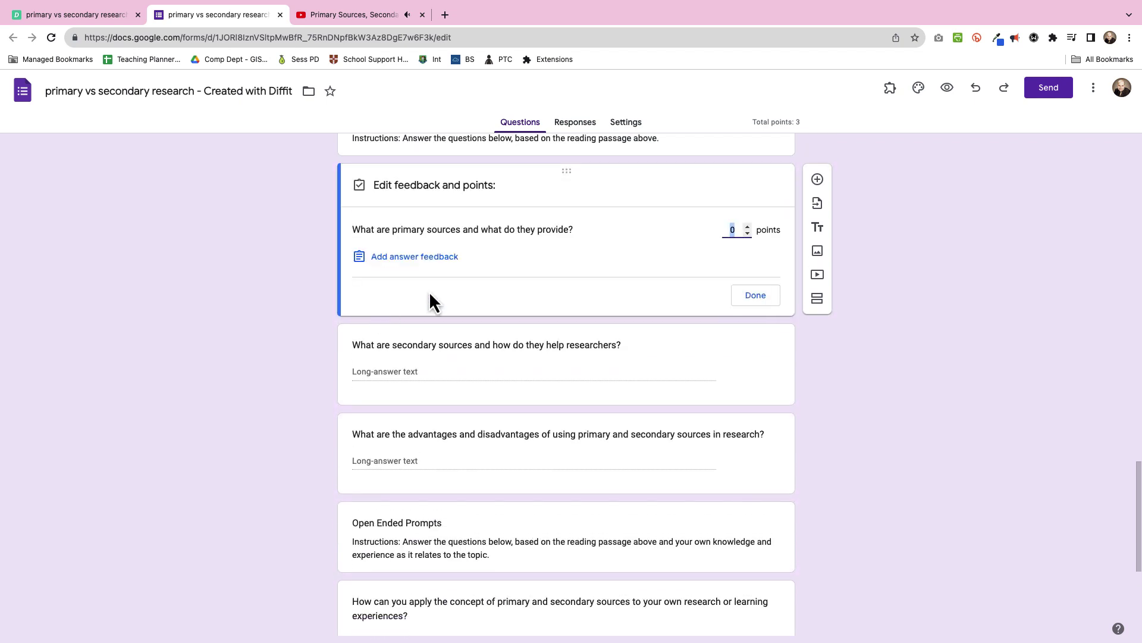
left_click(758, 306)
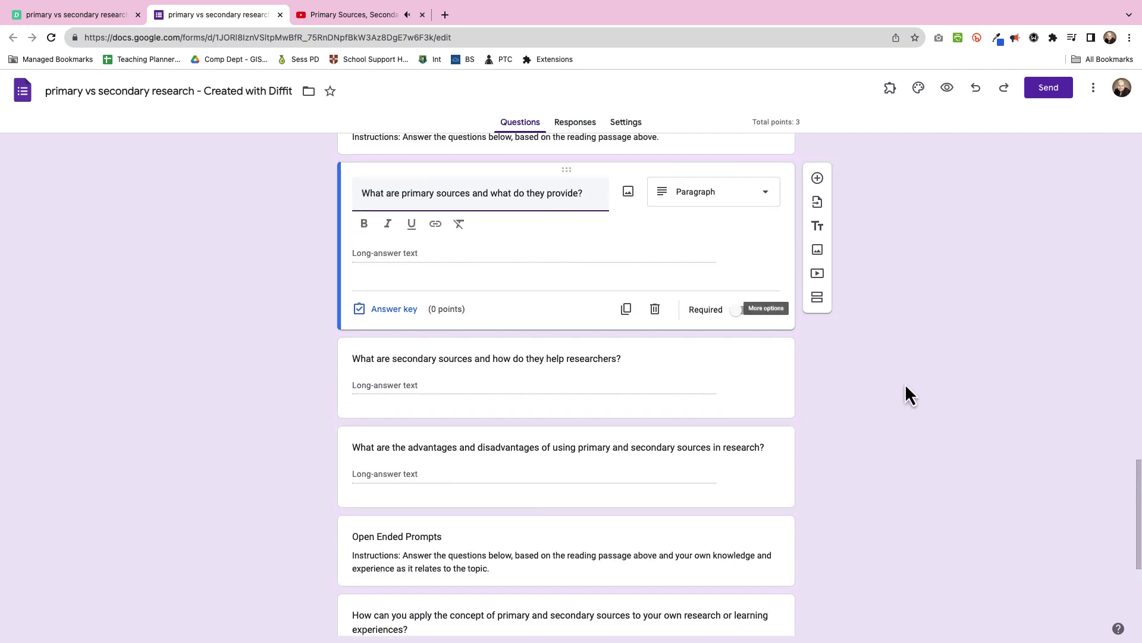
scroll(901, 387, "down", 5)
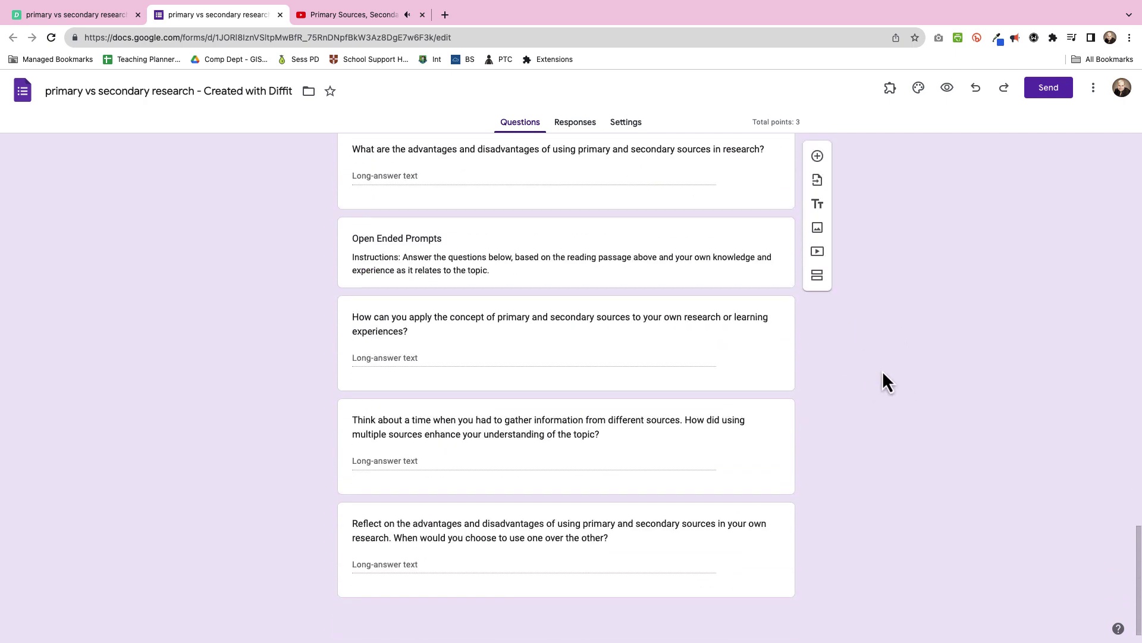
Step: Export the Frayer Model Vocabulary Interactive Slides template as a Google Slides deck
key("ctrl+shift+Tab")
scroll(470, 308, "down", 4)
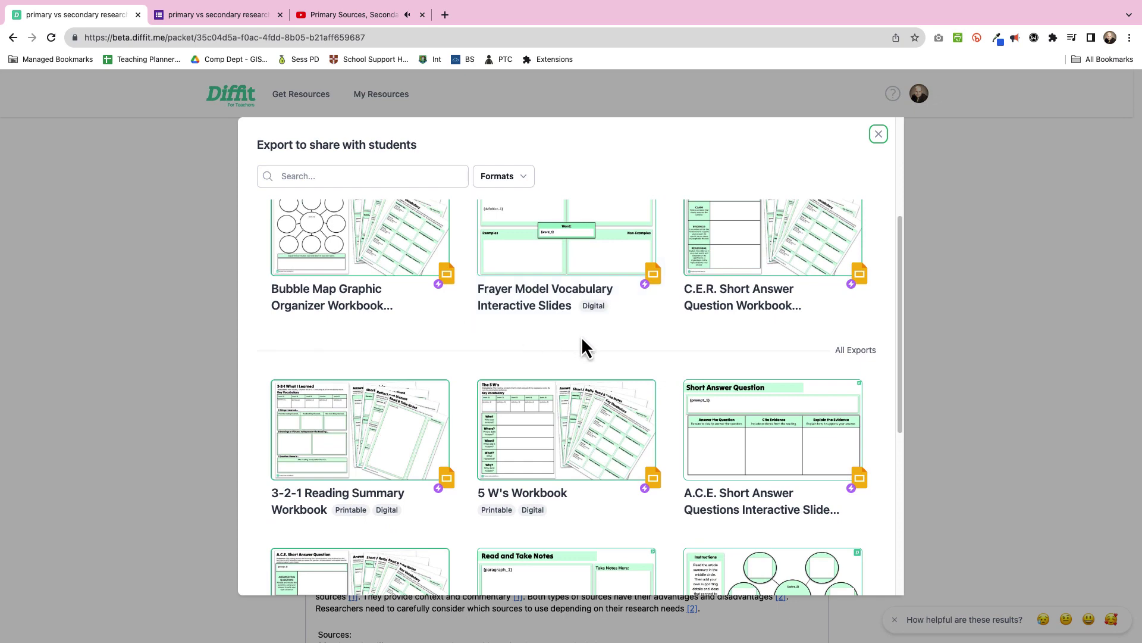
scroll(581, 337, "down", 8)
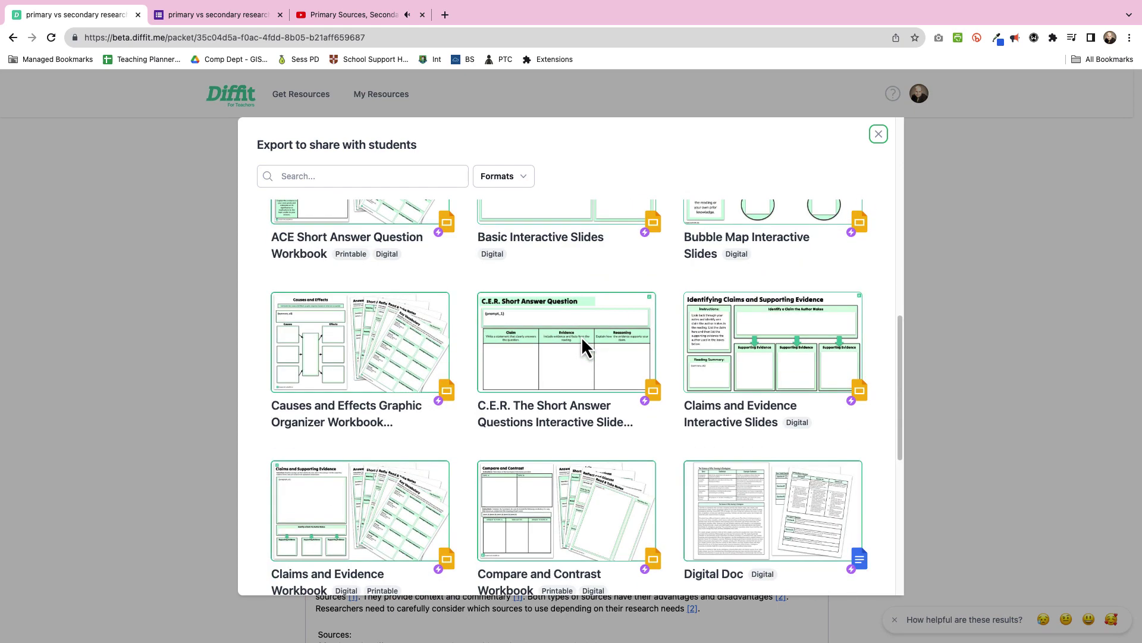
scroll(581, 336, "down", 8)
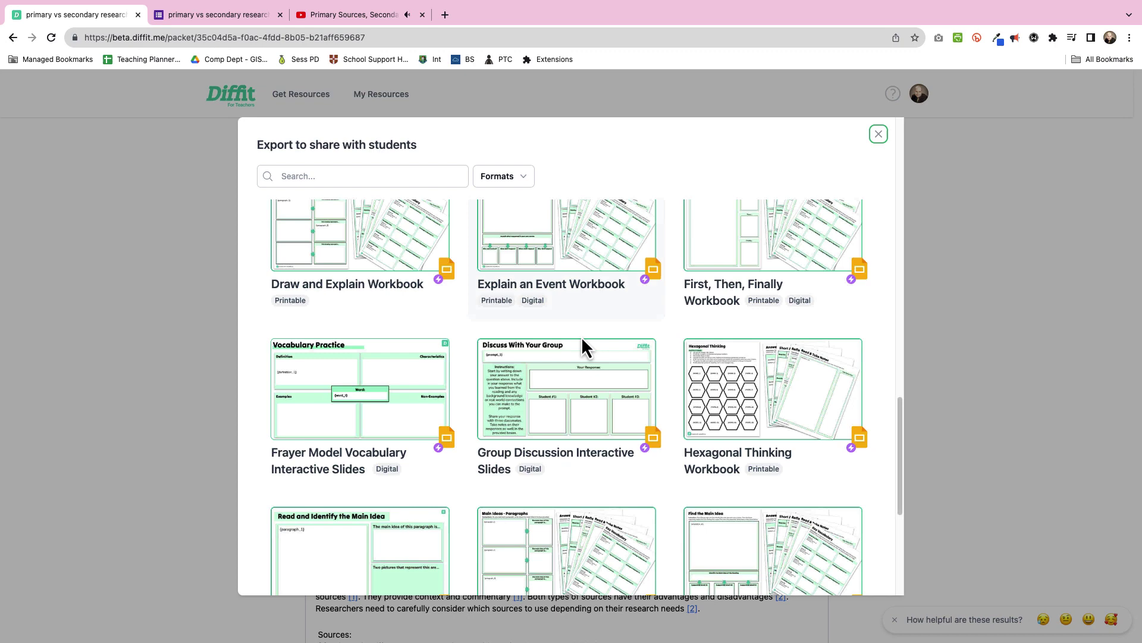
scroll(581, 337, "down", 3)
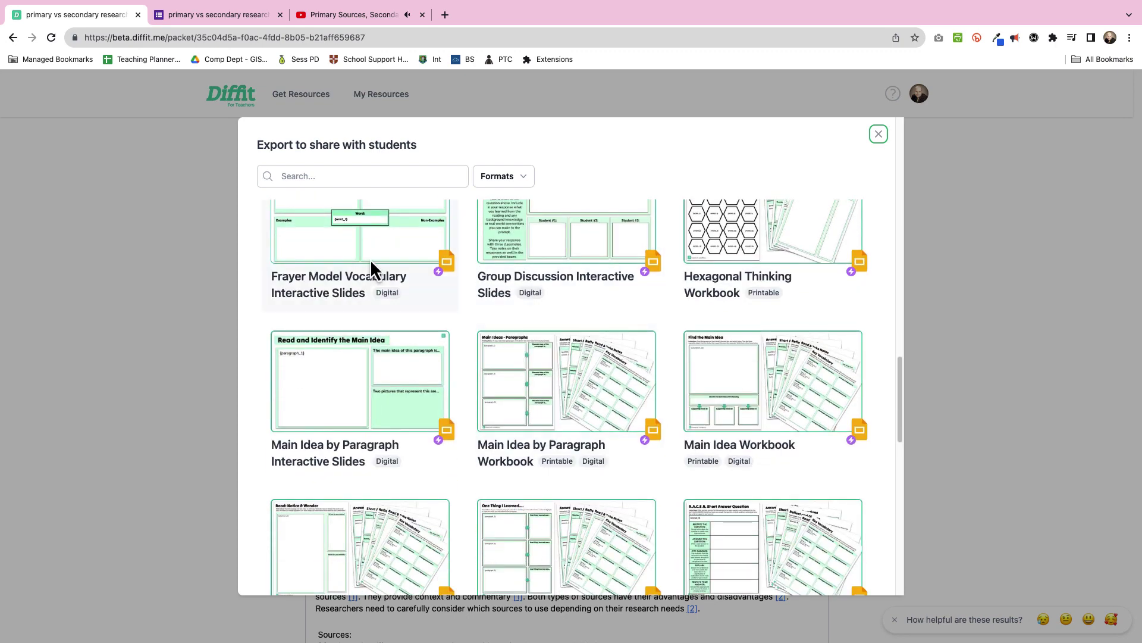
scroll(418, 290, "up", 2)
left_click(382, 302)
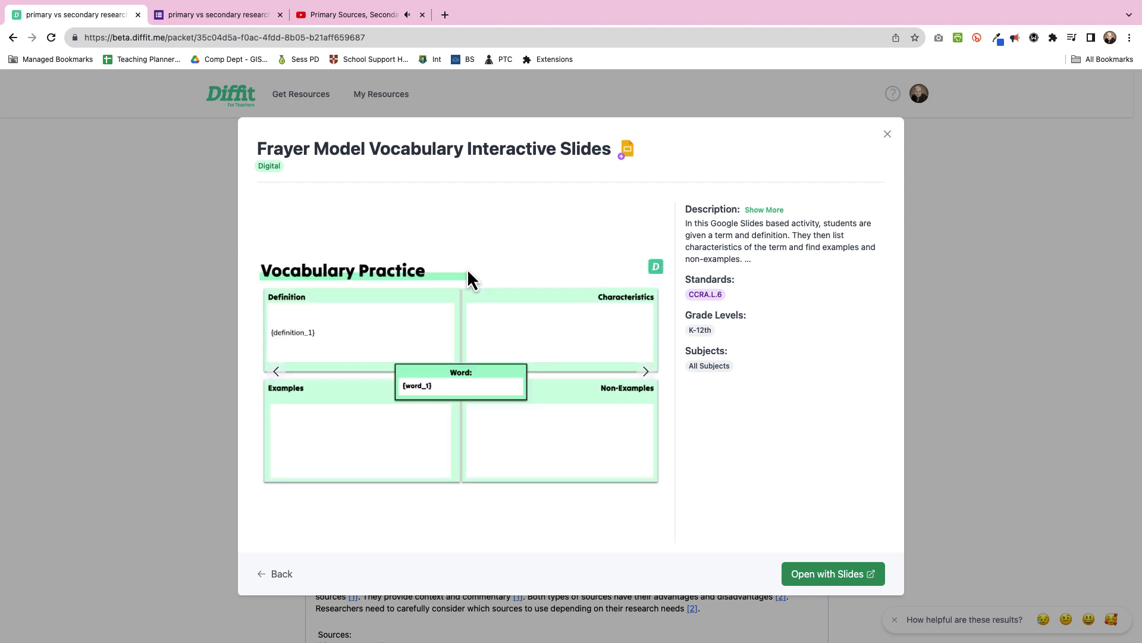
left_click(833, 573)
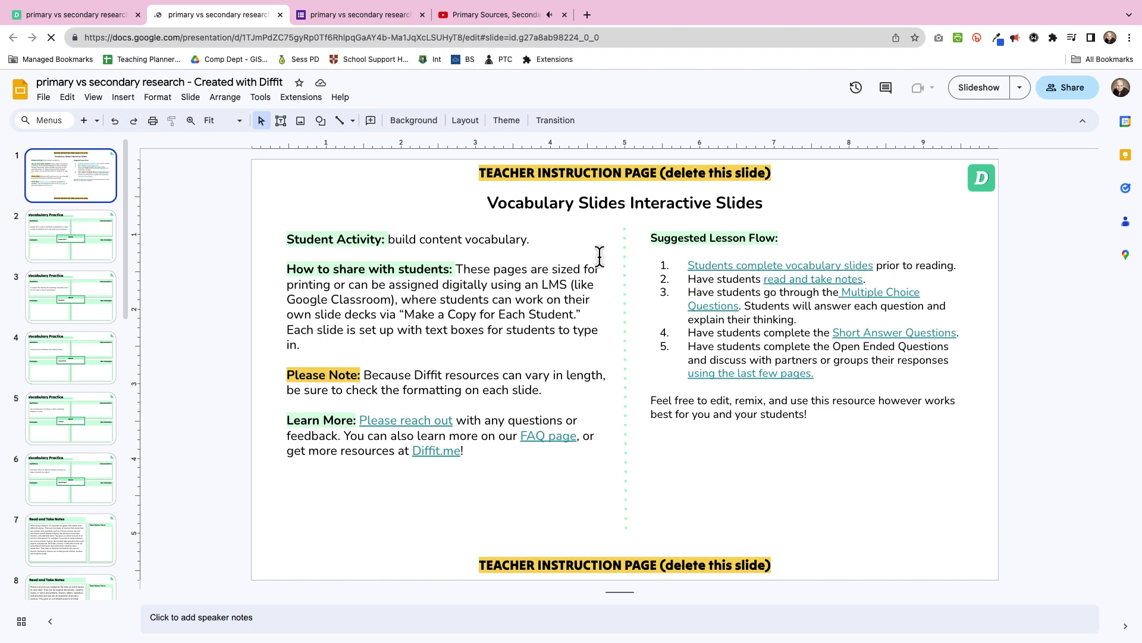
left_click(58, 251)
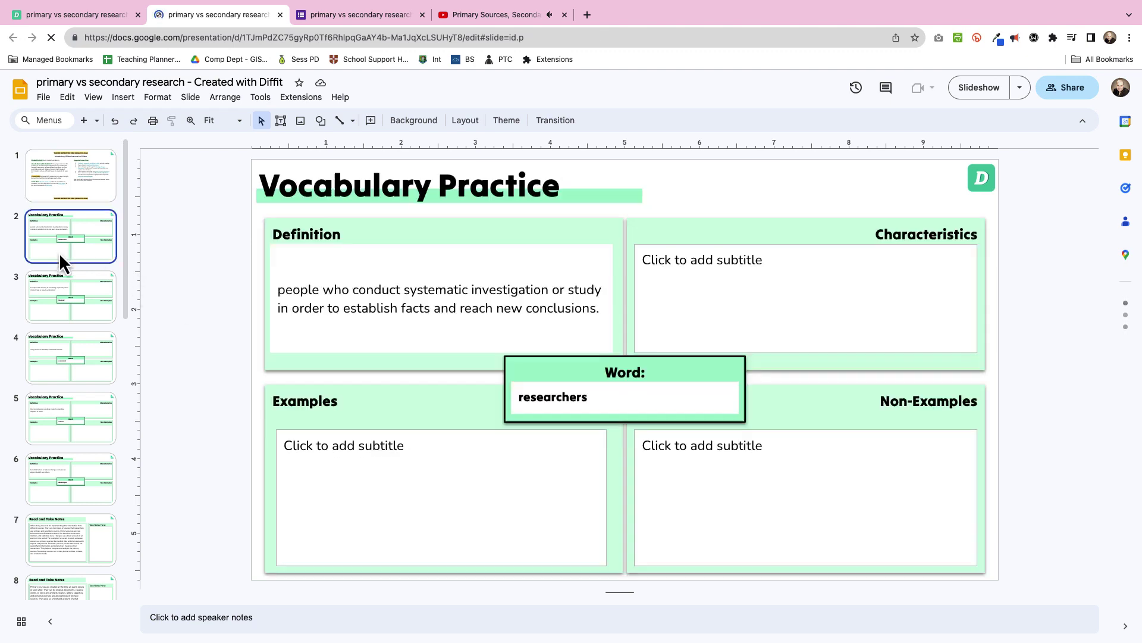
key("Down")
key("Down")
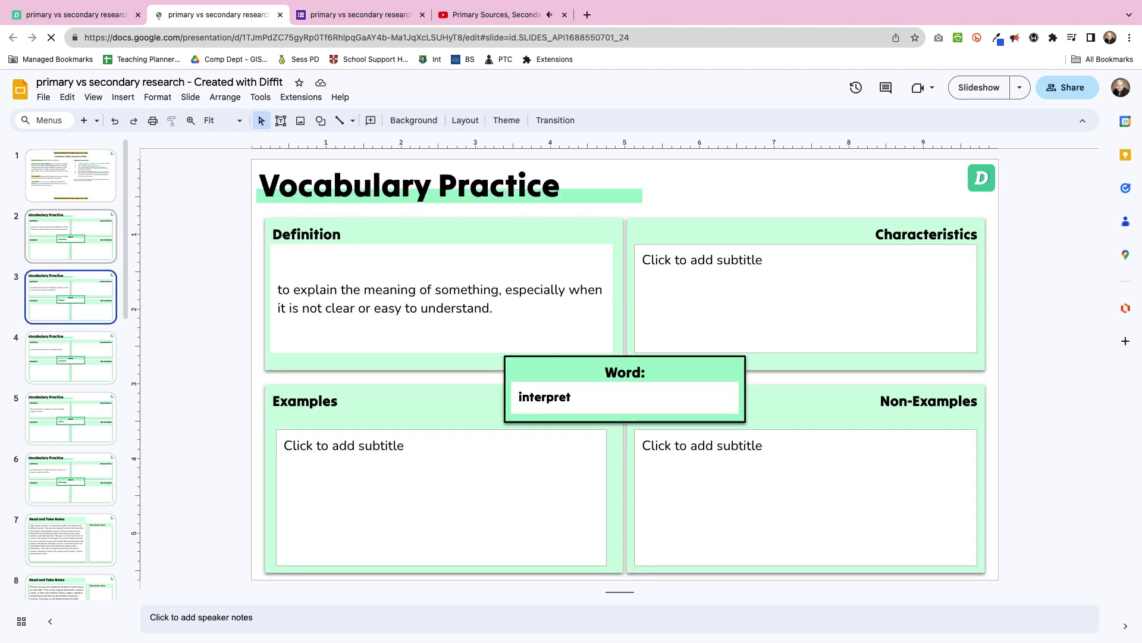
key("Down")
key("Down")
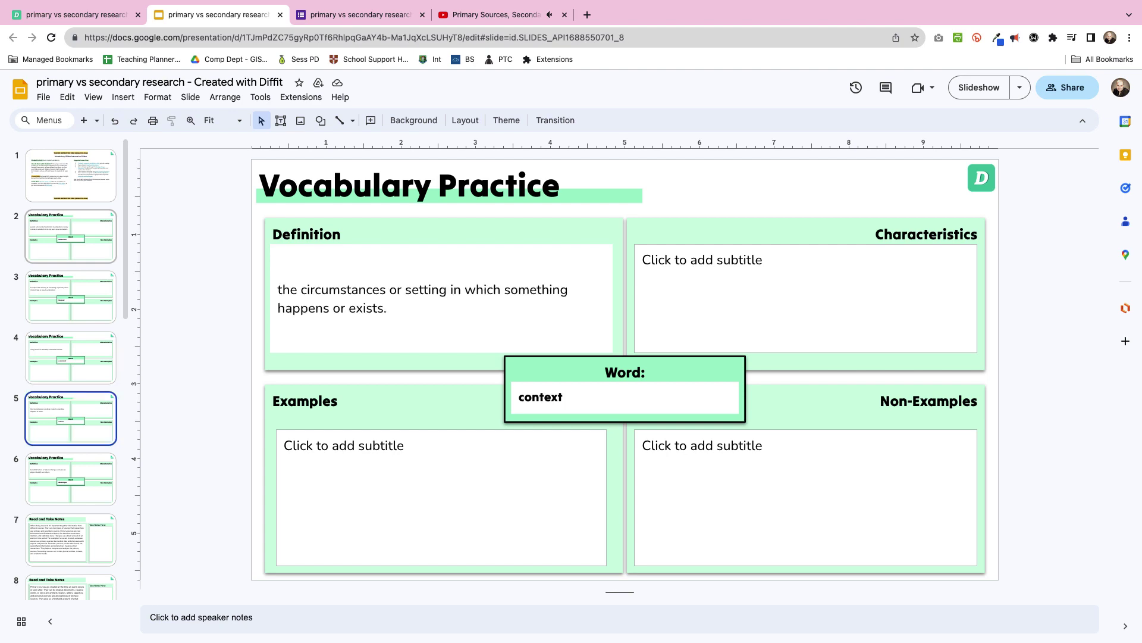
key("Down")
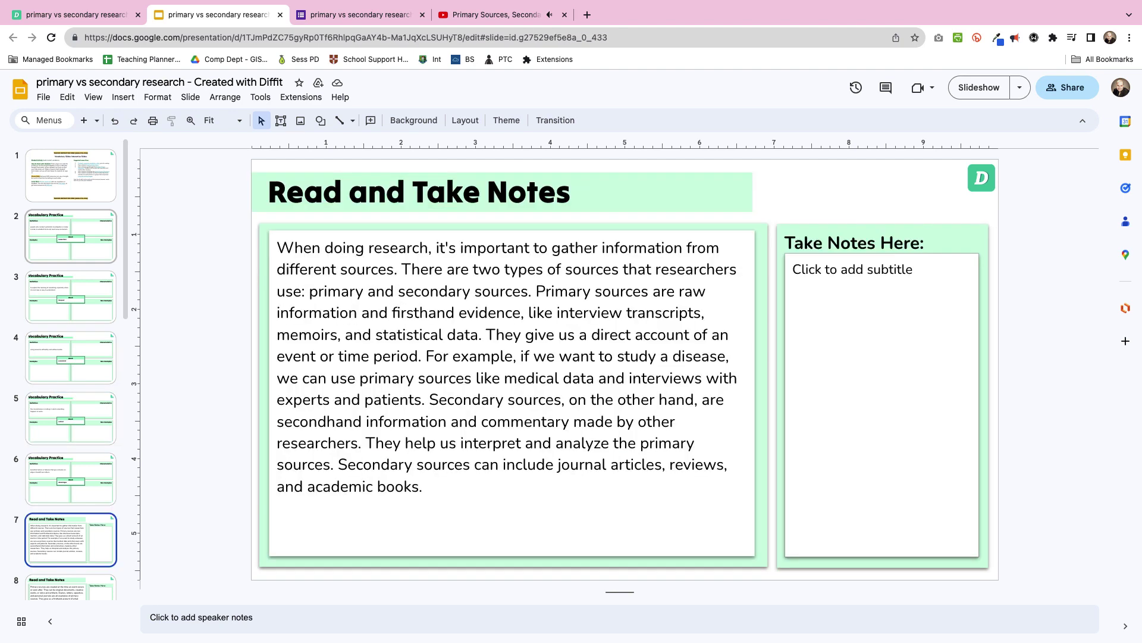
key("Down")
key("Down")
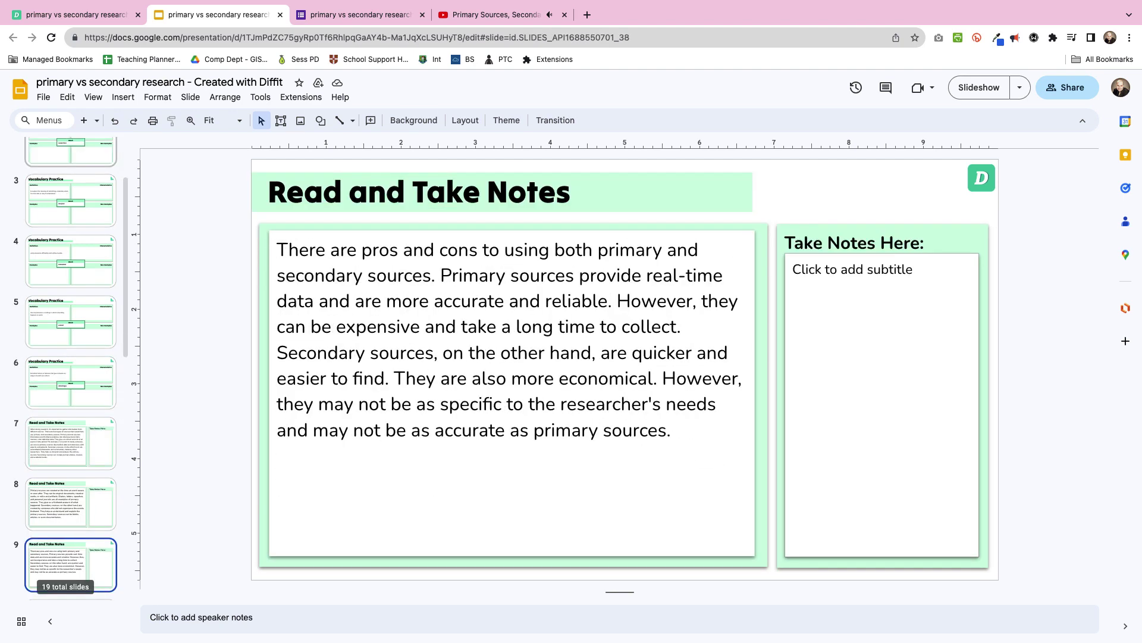
key("Down")
key("Down")
key("Down")
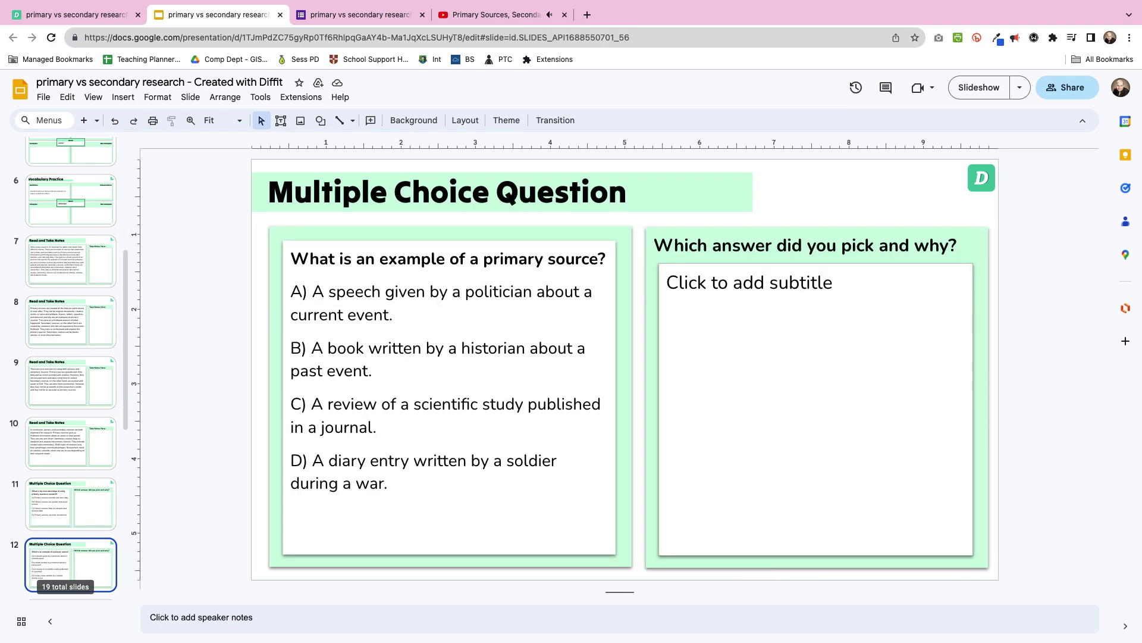
key("Down")
key("Down")
key("Down")
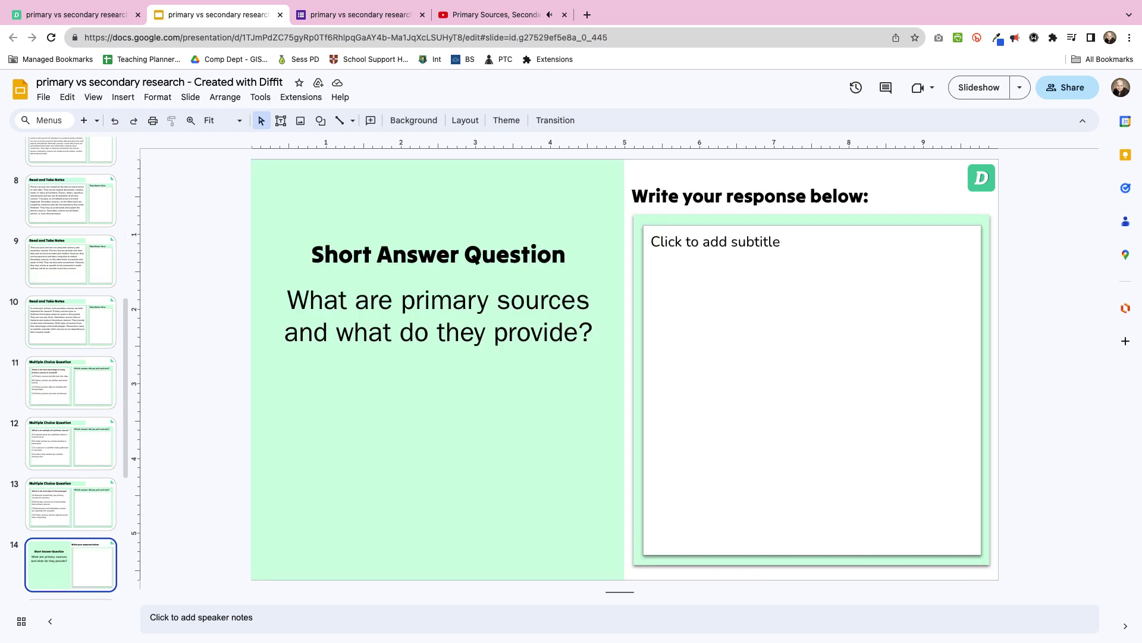
key("Down")
key("Down")
key("Down")
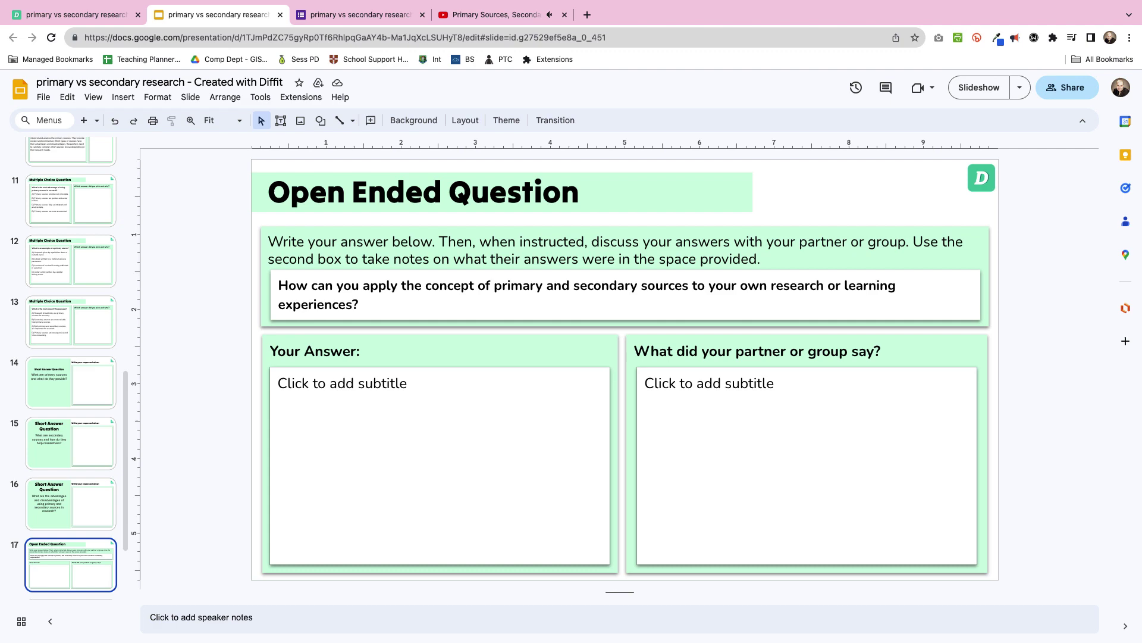
key("Down")
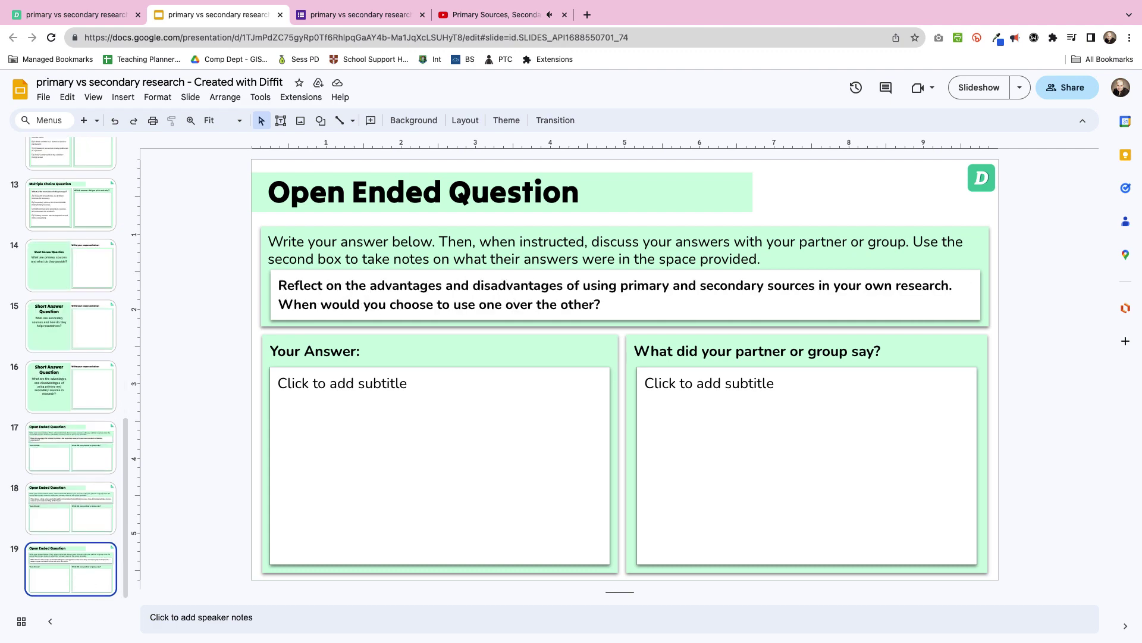
key("Up")
key("Up")
key("Up")
key("Up")
key("Up")
key("Up")
key("Up")
key("Up")
key("Up")
key("Up")
key("Up")
key("Up")
key("Up")
key("Up")
key("Up")
key("Up")
key("Up")
key("Up")
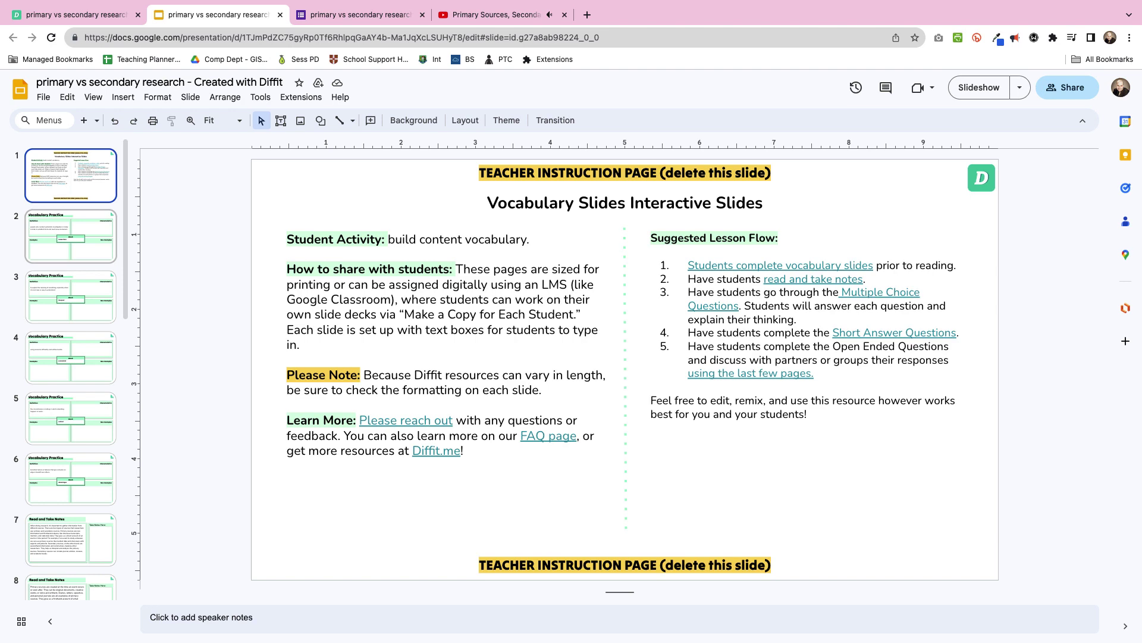
key("Down")
key("Down")
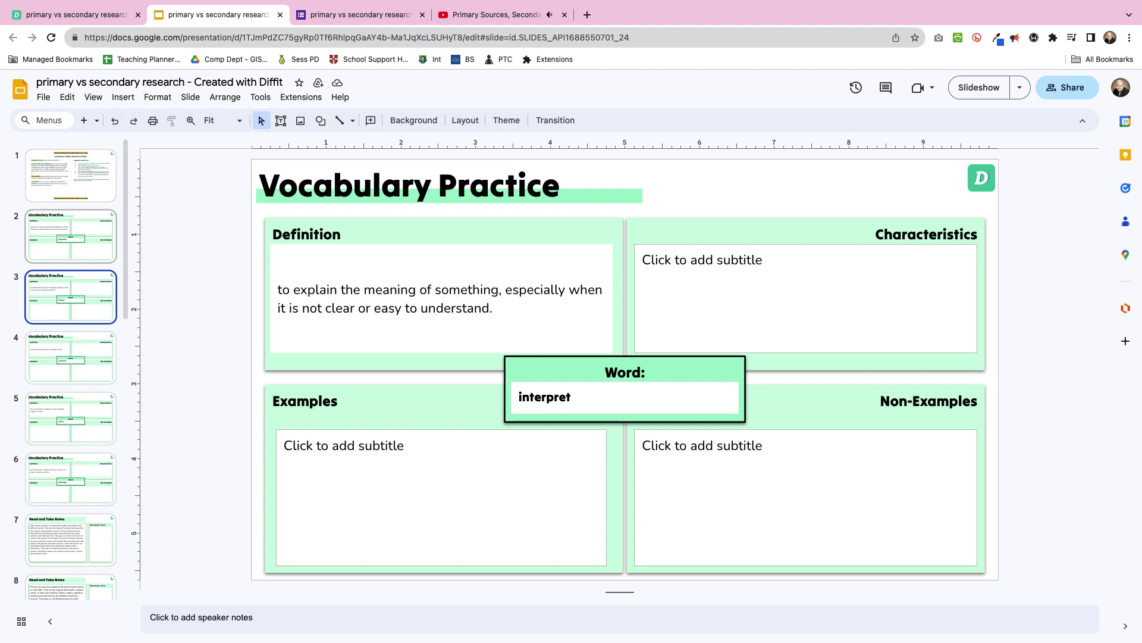
key("Down")
key("Down")
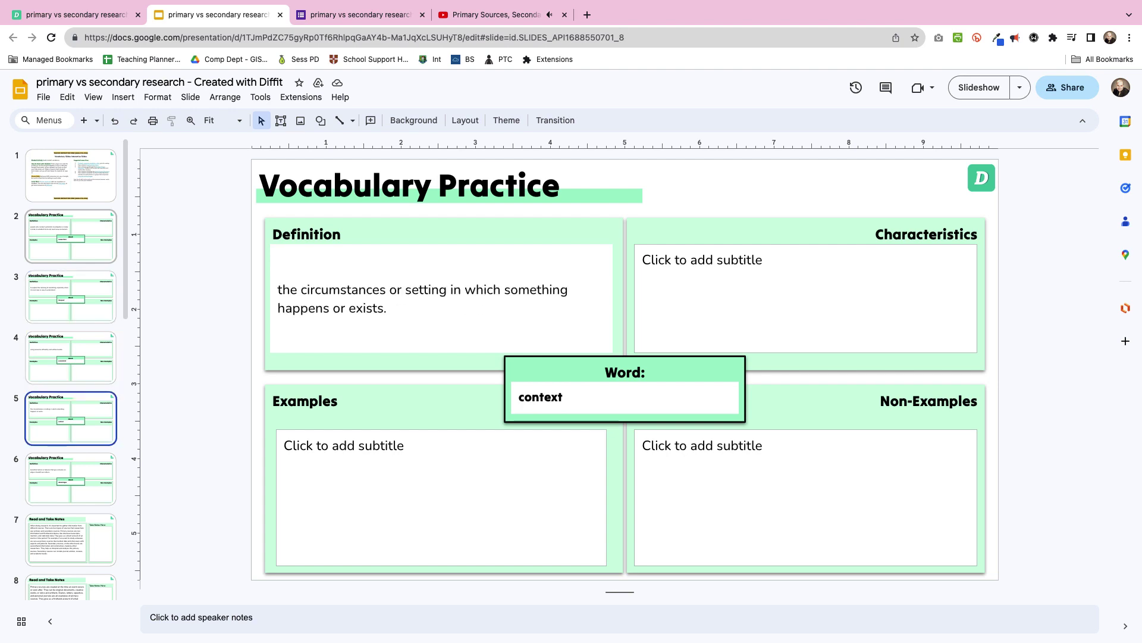
key("Up")
key("Up")
key("Up")
key("Up")
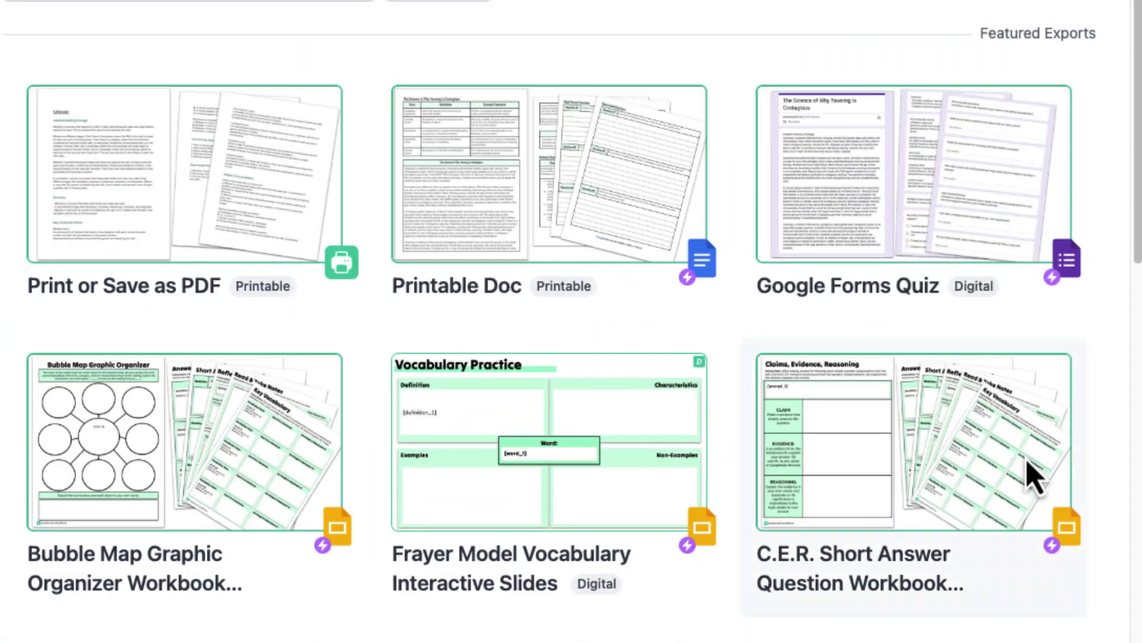
Step: Scroll the All Exports grid from Printable Doc down to the First, Then, Finally Workbook
scroll(1104, 494, "down", 1)
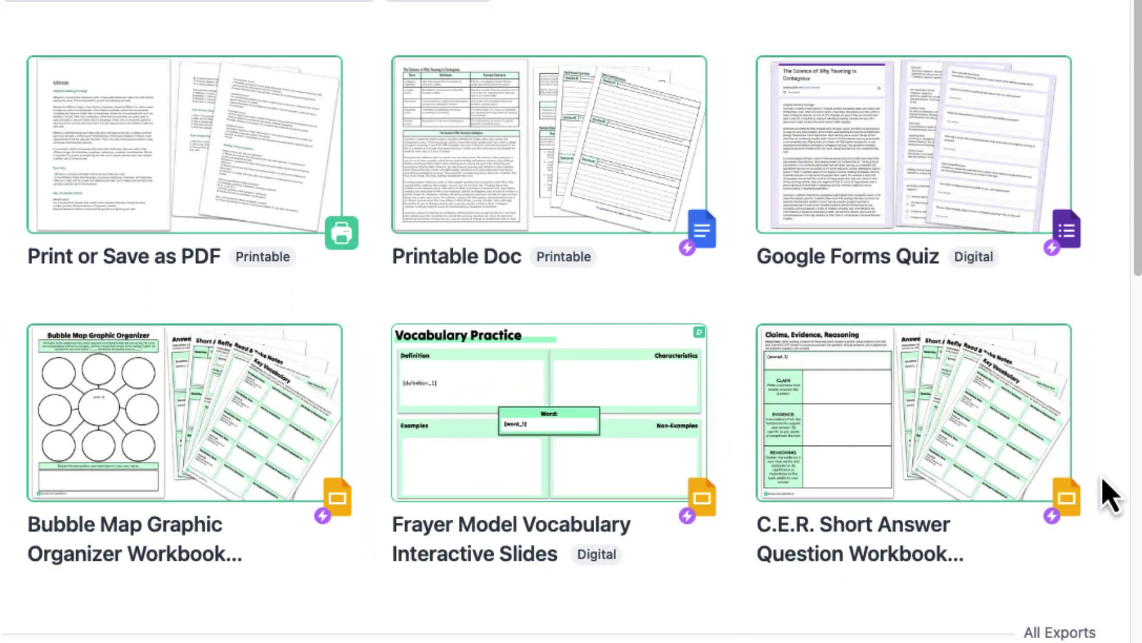
scroll(1108, 495, "down", 5)
scroll(1108, 495, "down", 4)
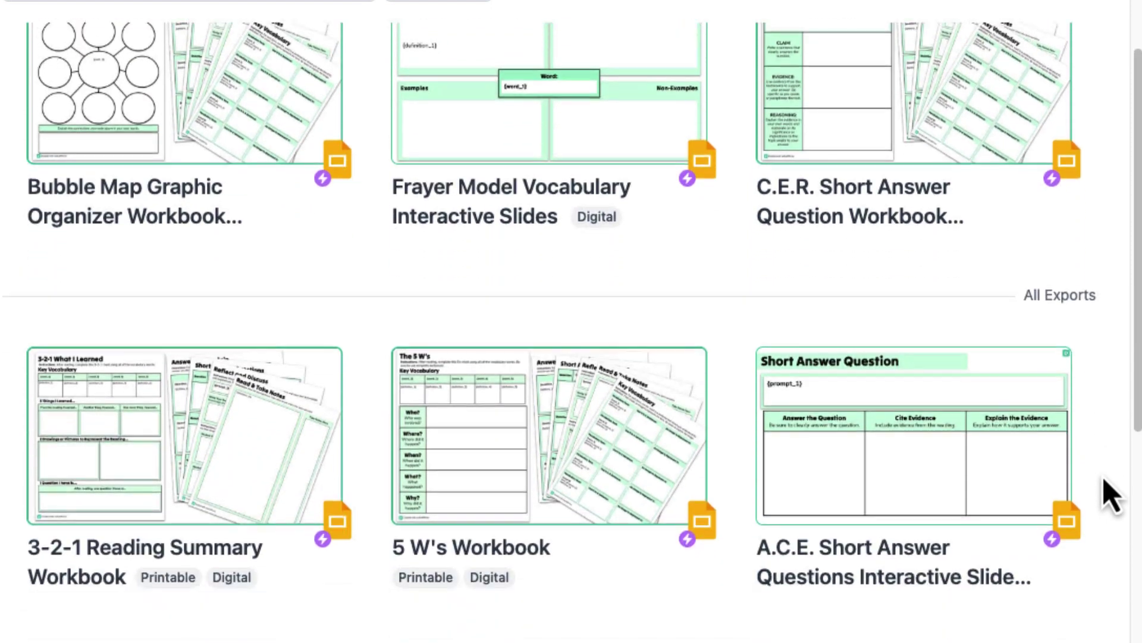
scroll(1109, 495, "down", 8)
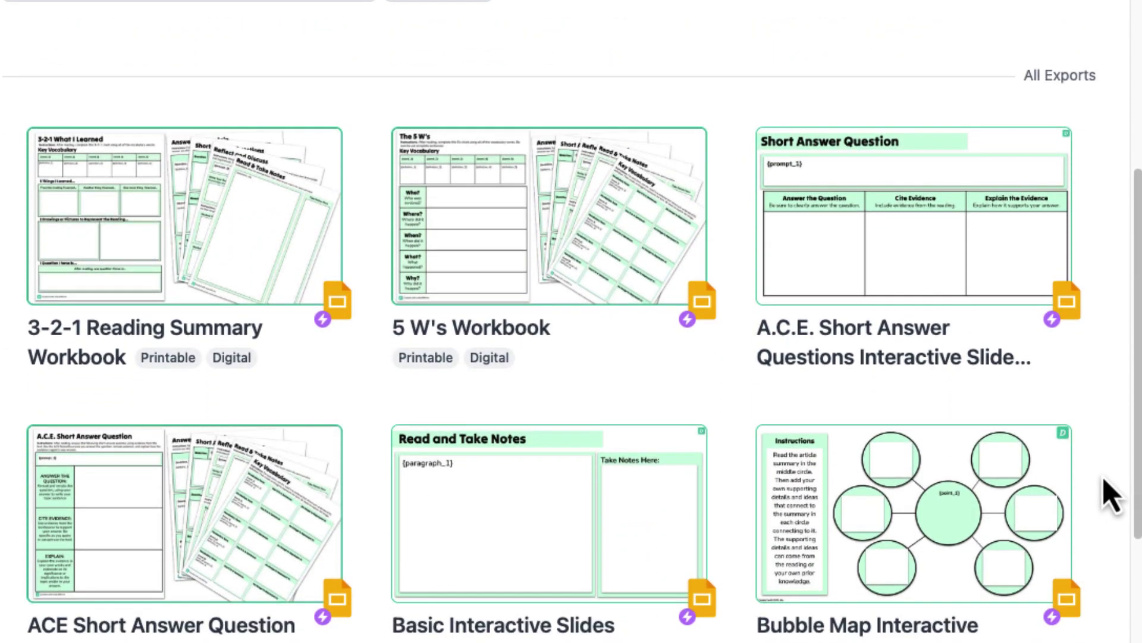
scroll(1109, 495, "down", 6)
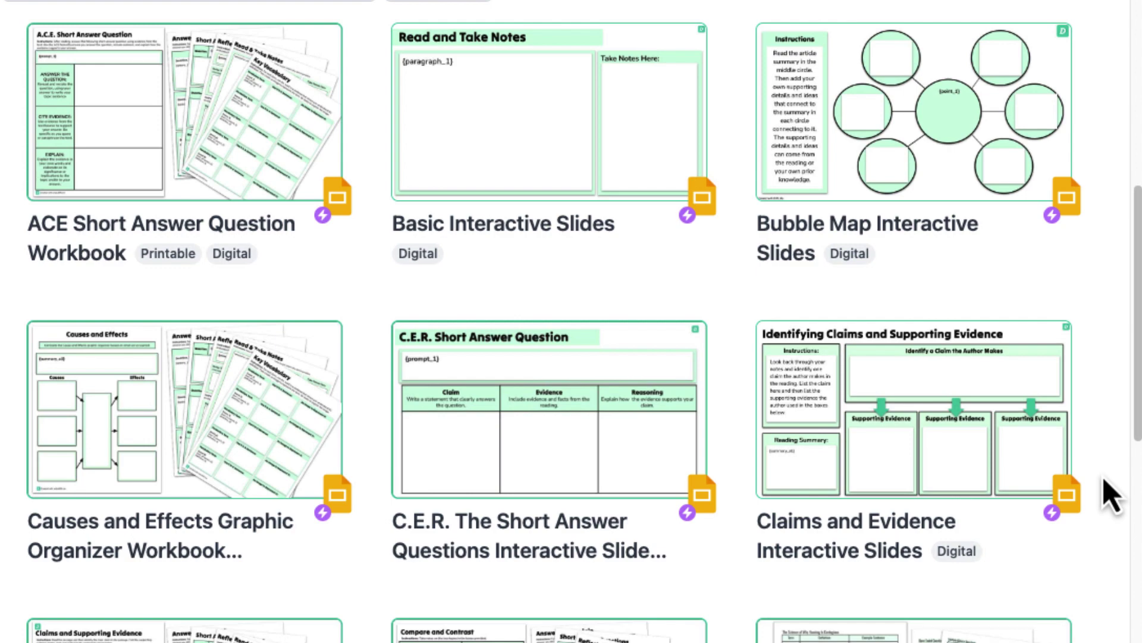
scroll(1109, 495, "down", 3)
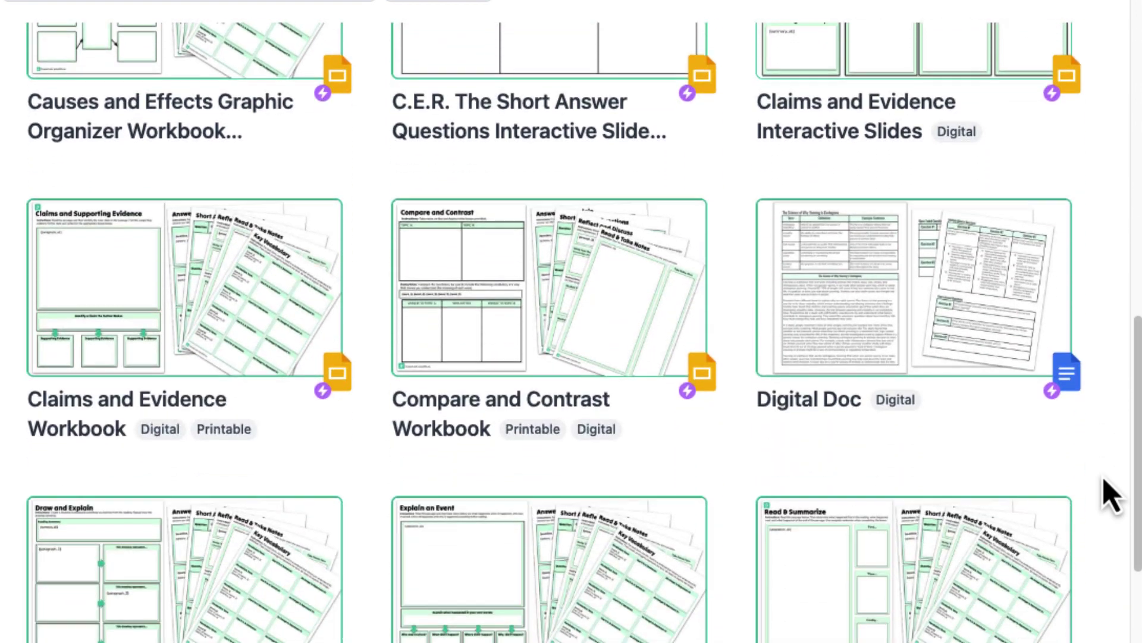
scroll(1104, 482, "down", 3)
scroll(1102, 485, "down", 1)
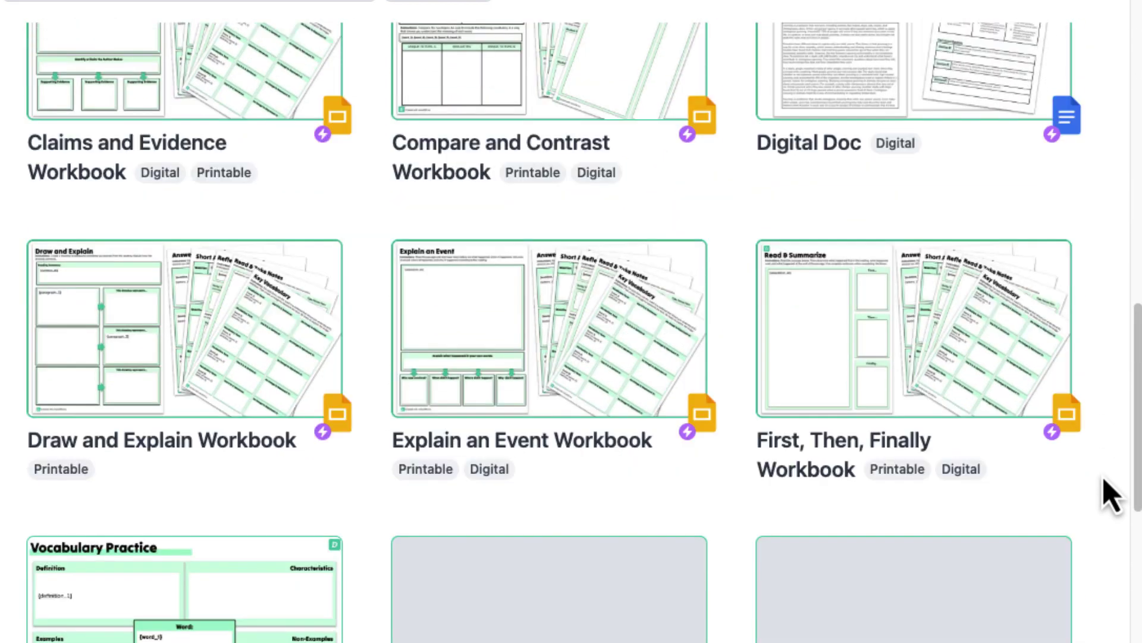